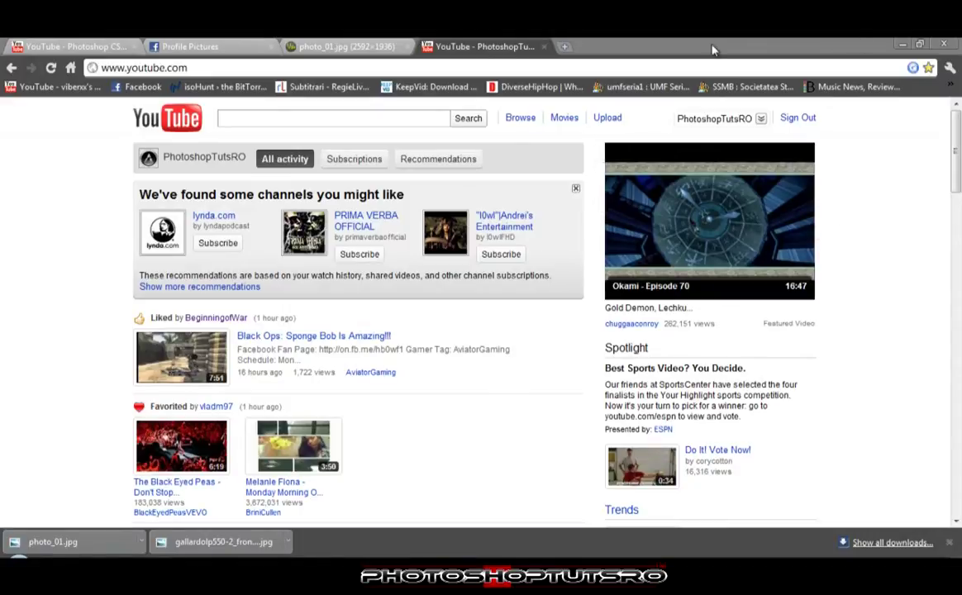
Step: Open the PhotoshopTutsRO YouTube channel page and scroll through its profile and uploads
left_click(698, 118)
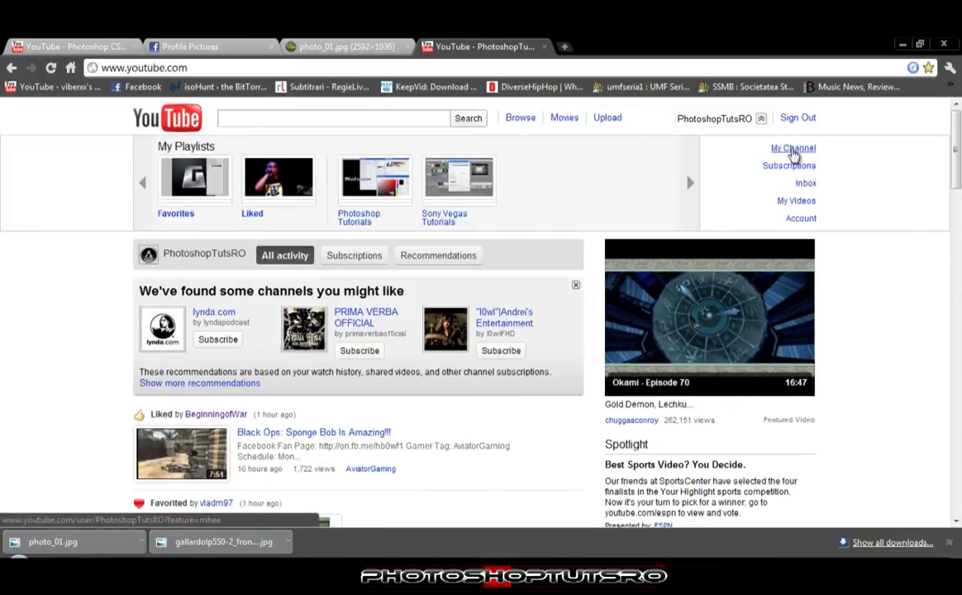
left_click(791, 151)
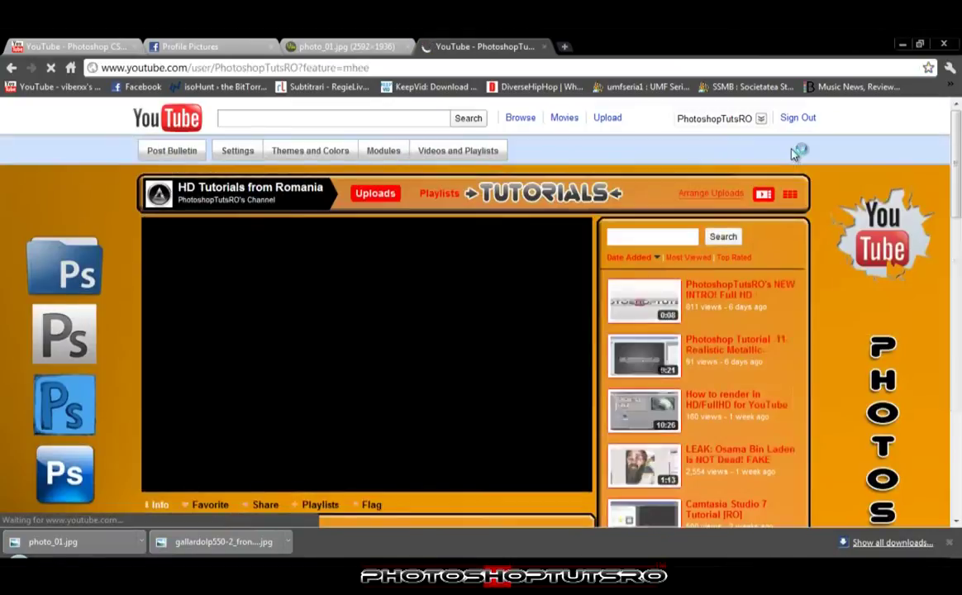
scroll(248, 289, "down", 5)
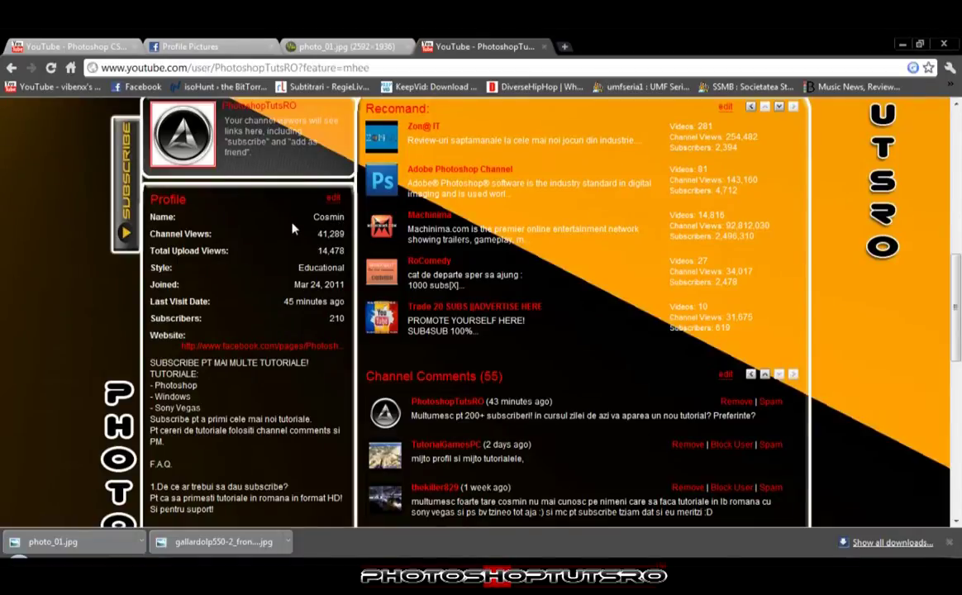
scroll(286, 248, "down", 3)
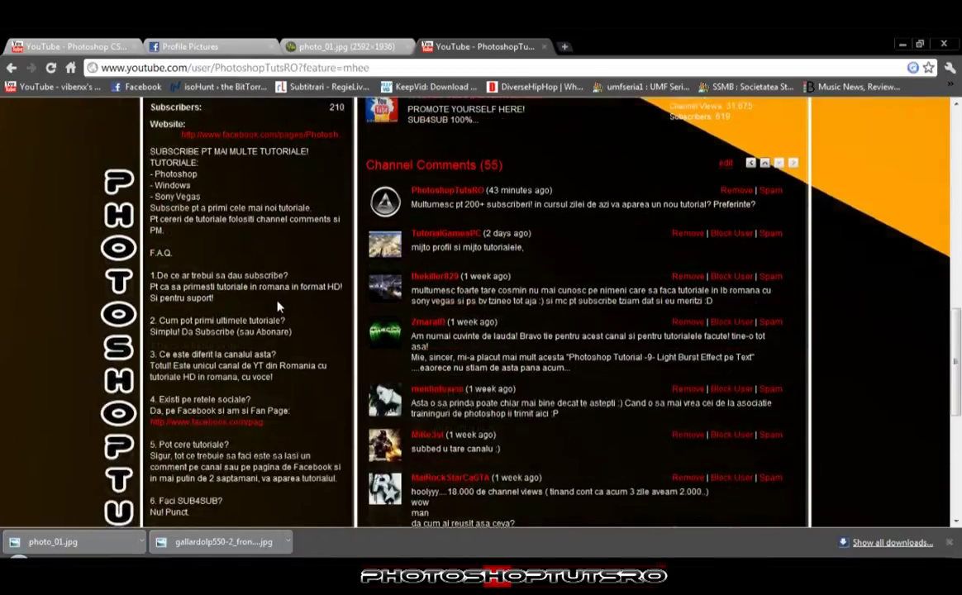
scroll(278, 306, "up", 7)
scroll(278, 307, "up", 4)
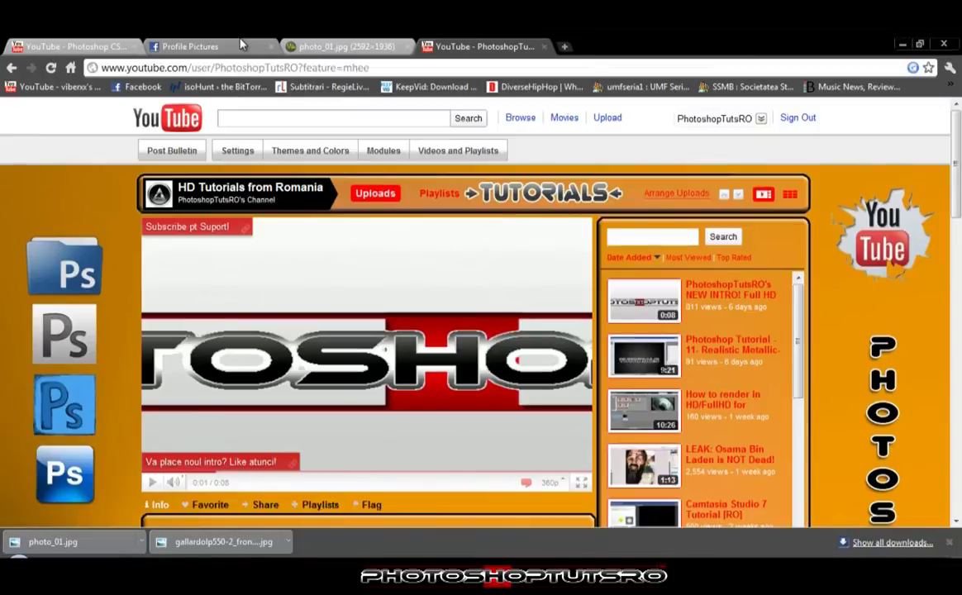
left_click(240, 45)
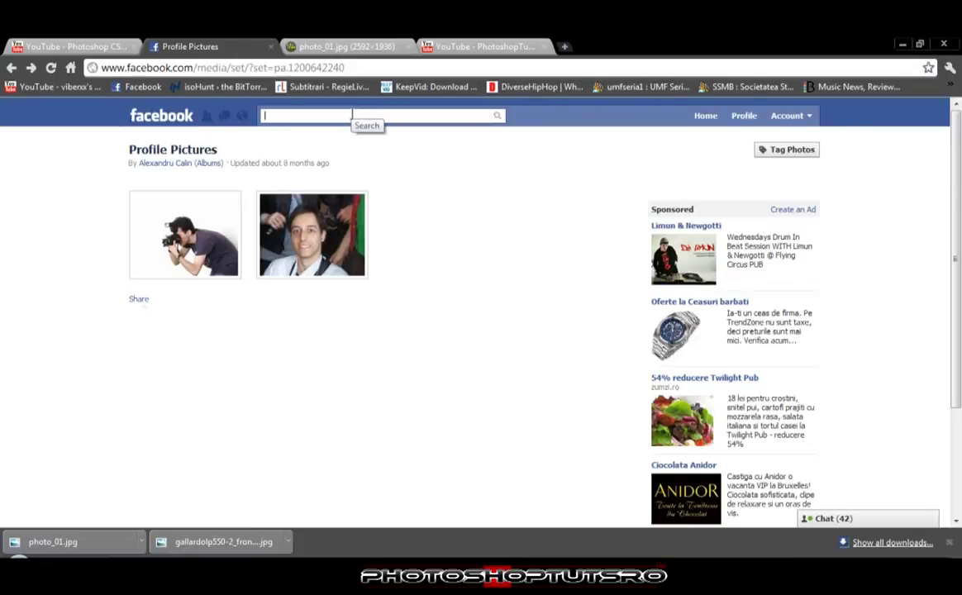
Step: Search Facebook for 'photo' and open the PhotoshopTutsRO page
type("photo")
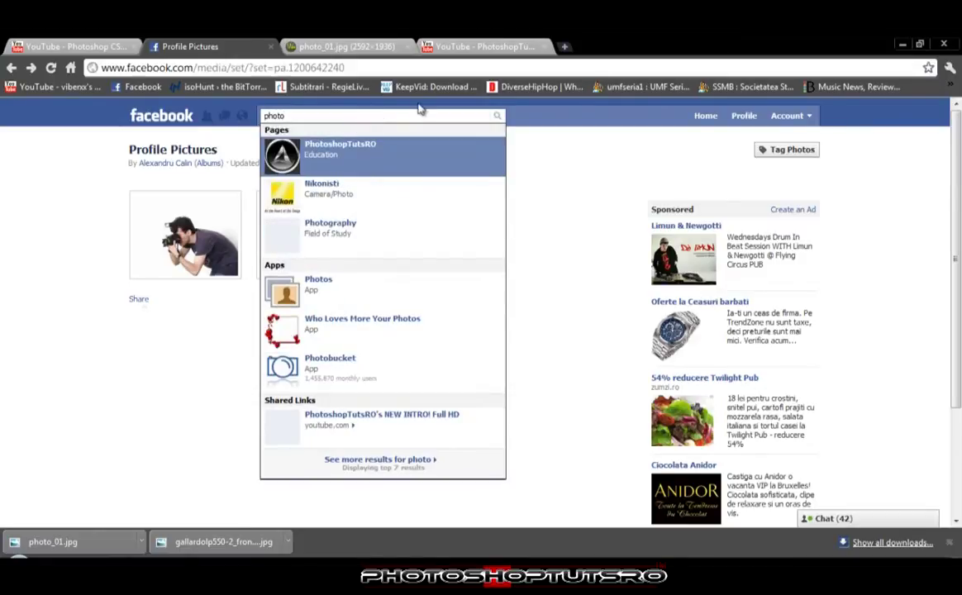
left_click(402, 158)
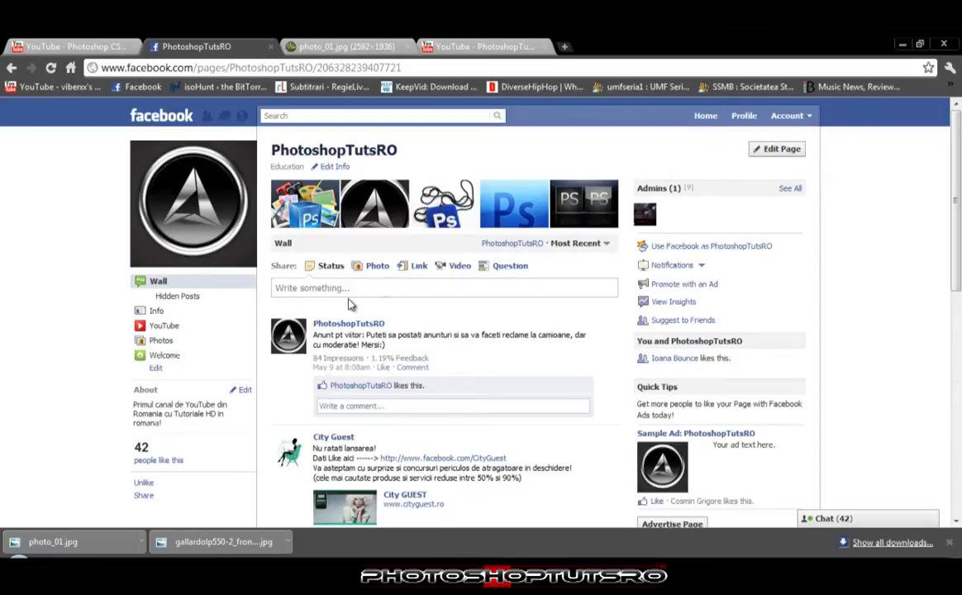
Step: Open the PhotoshopTutsRO page's Welcome tab and scroll down to its like-the-page banner
left_click(162, 357)
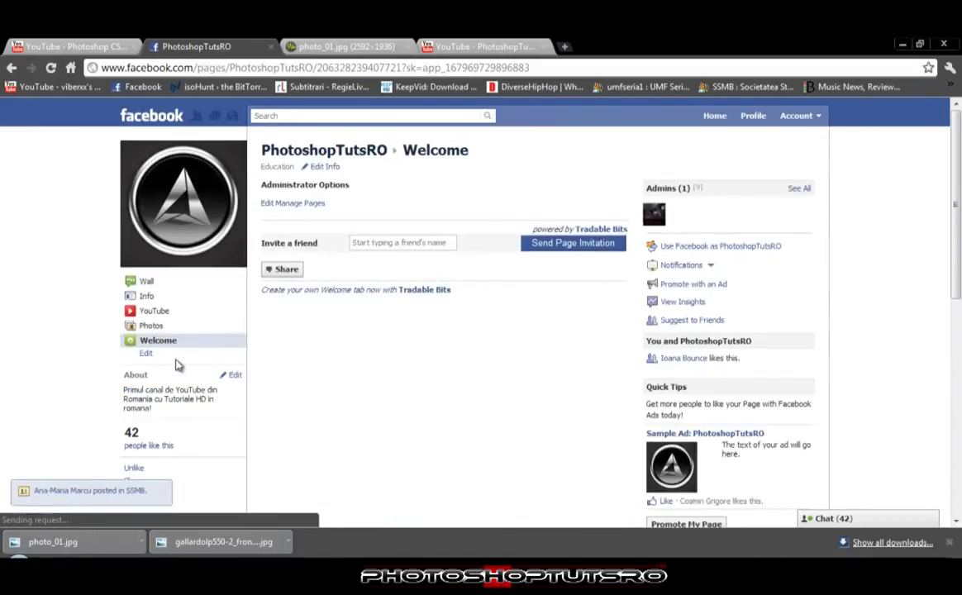
scroll(389, 312, "down", 3)
scroll(376, 277, "down", 3)
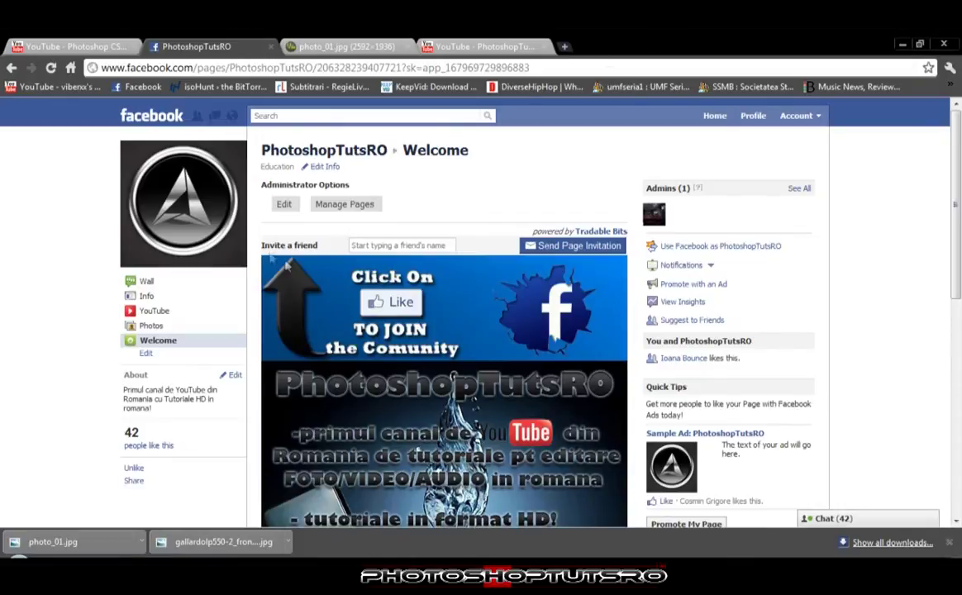
right_click(154, 440)
left_click(10, 295)
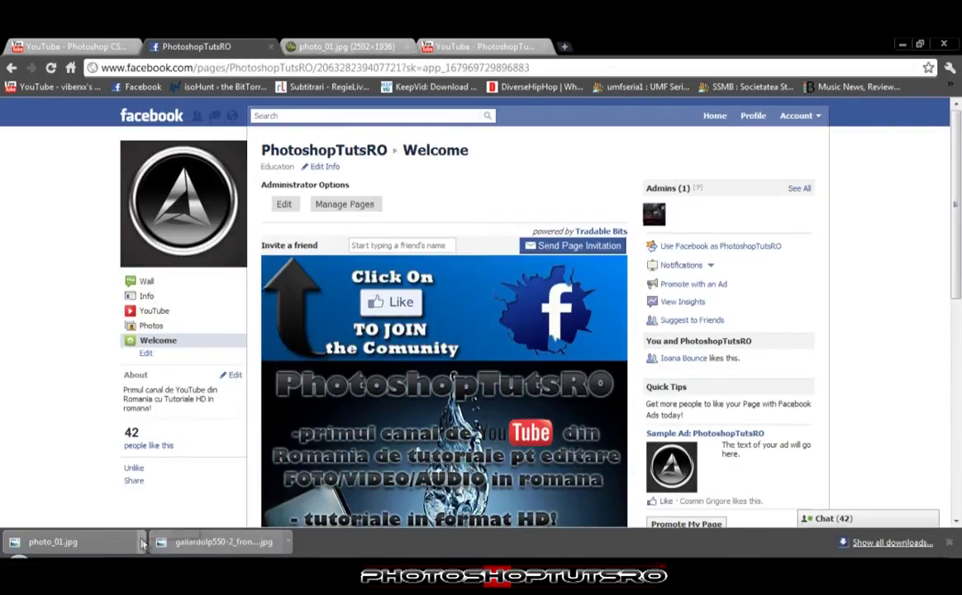
Step: Show the downloaded photo_01.jpg in its Downloads folder
left_click(287, 541)
left_click(189, 524)
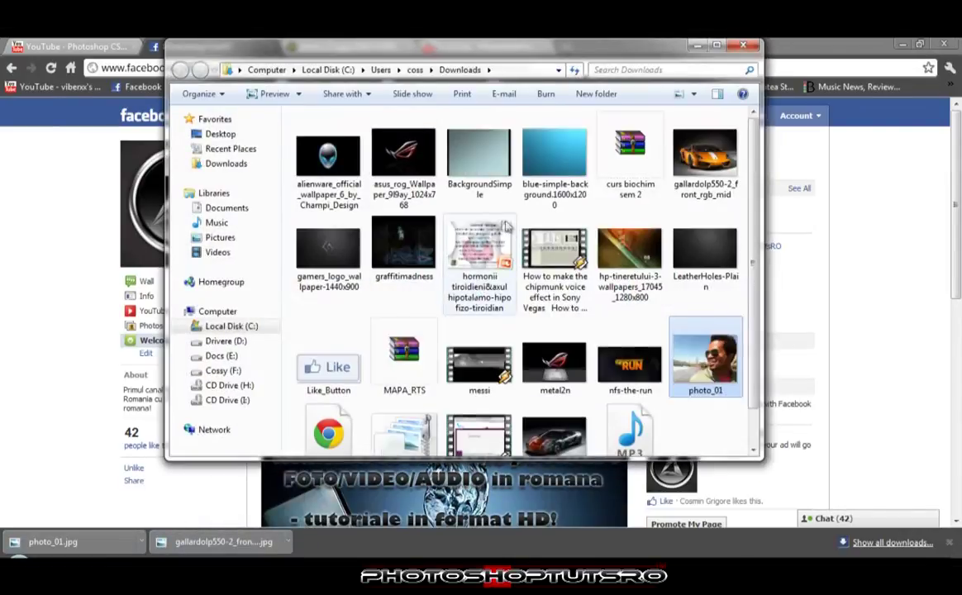
scroll(711, 364, "down", 1)
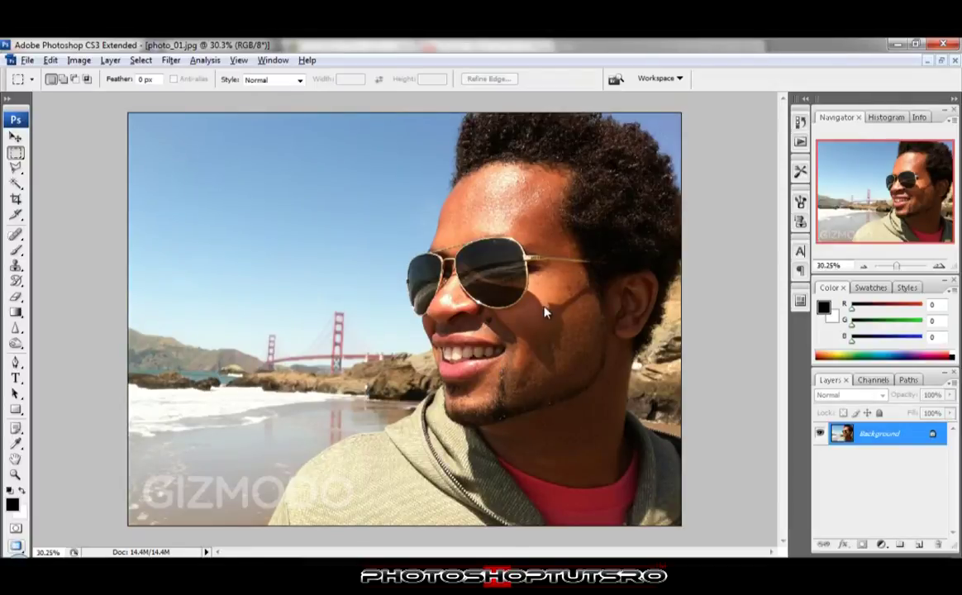
Step: Unlock photo_01's Background layer as Layer 0 and bring up Image > Adjustments > Curves
left_click(79, 61)
mouse_move(110, 60)
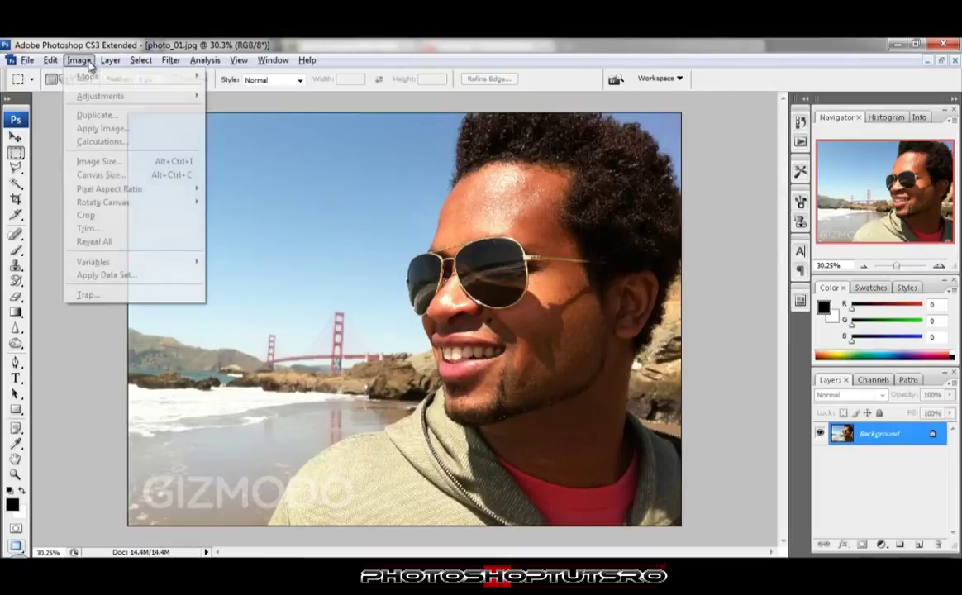
left_click(79, 60)
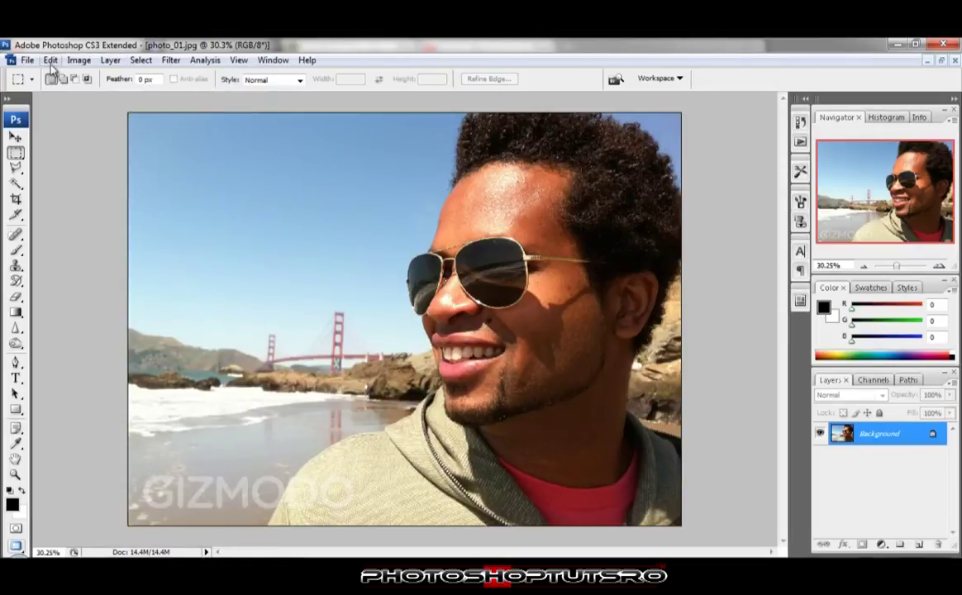
left_click(51, 60)
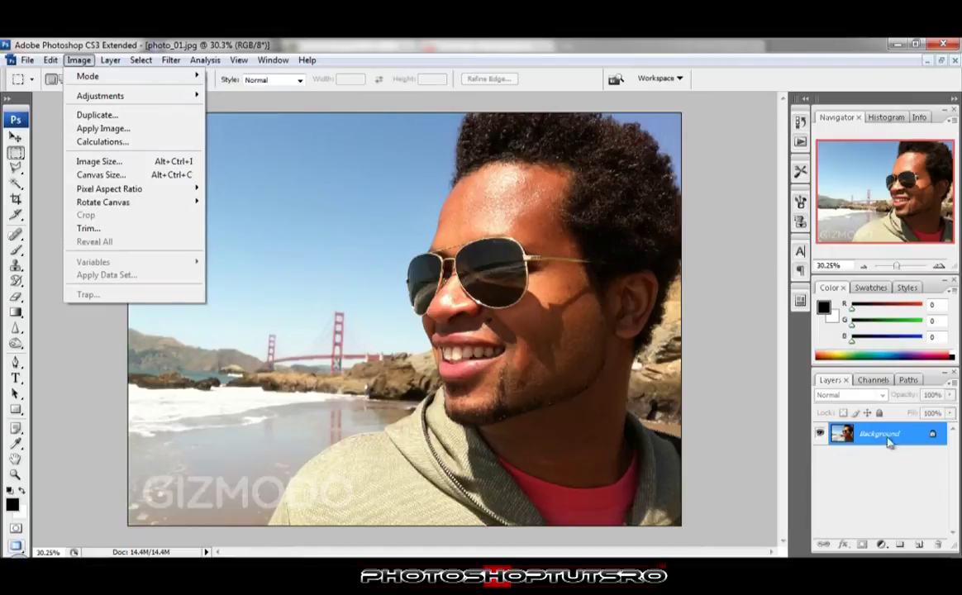
double_click(893, 436)
left_click(594, 204)
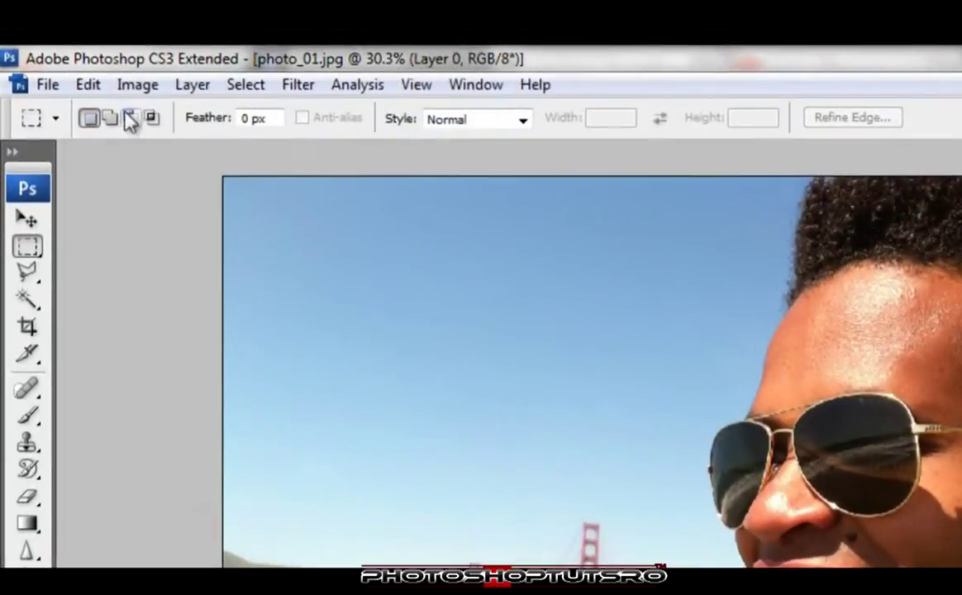
left_click(137, 84)
mouse_move(175, 146)
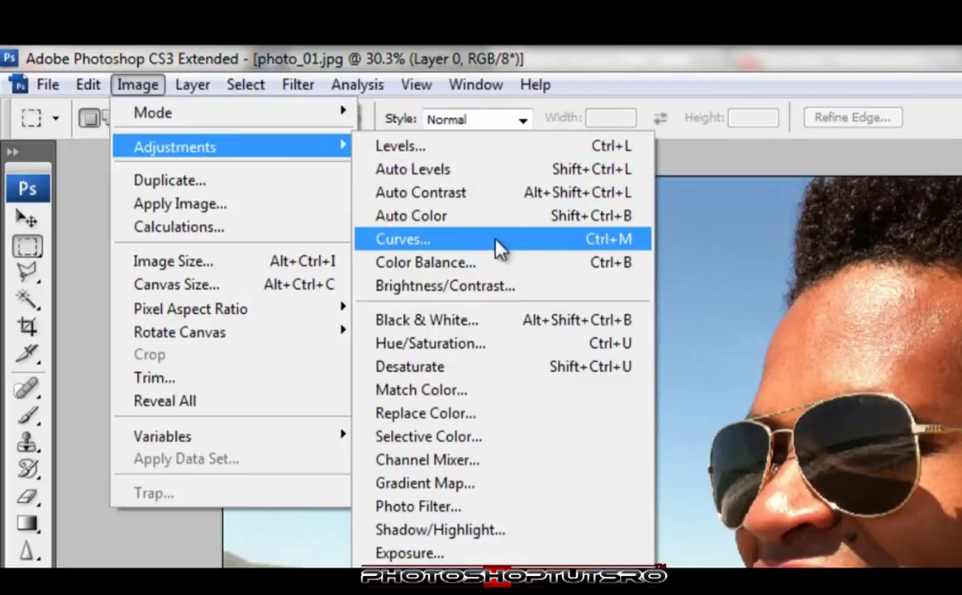
left_click(498, 241)
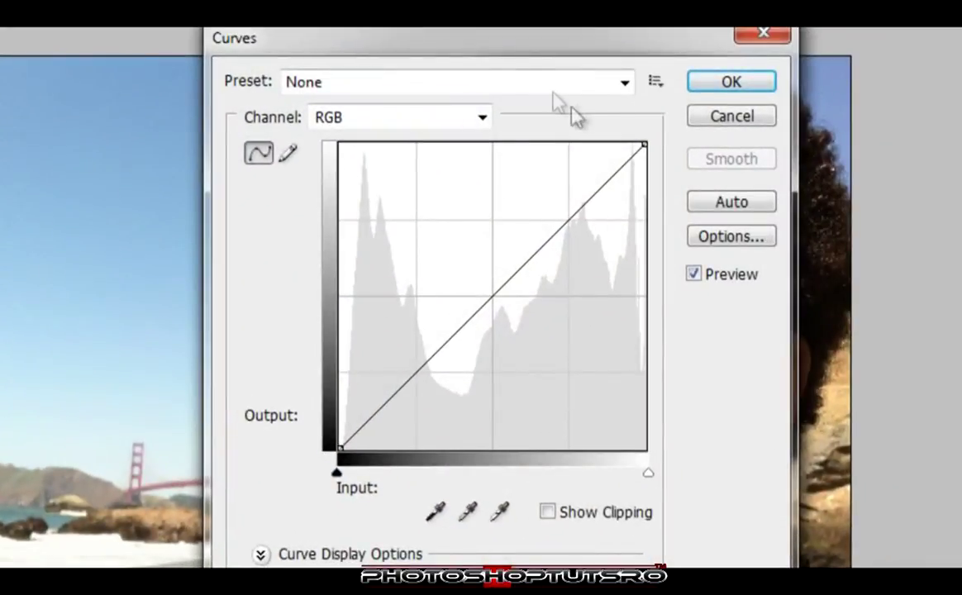
Step: Shape S-curves on the RGB and Green channels in Curves
left_click_drag(510, 54, 485, 55)
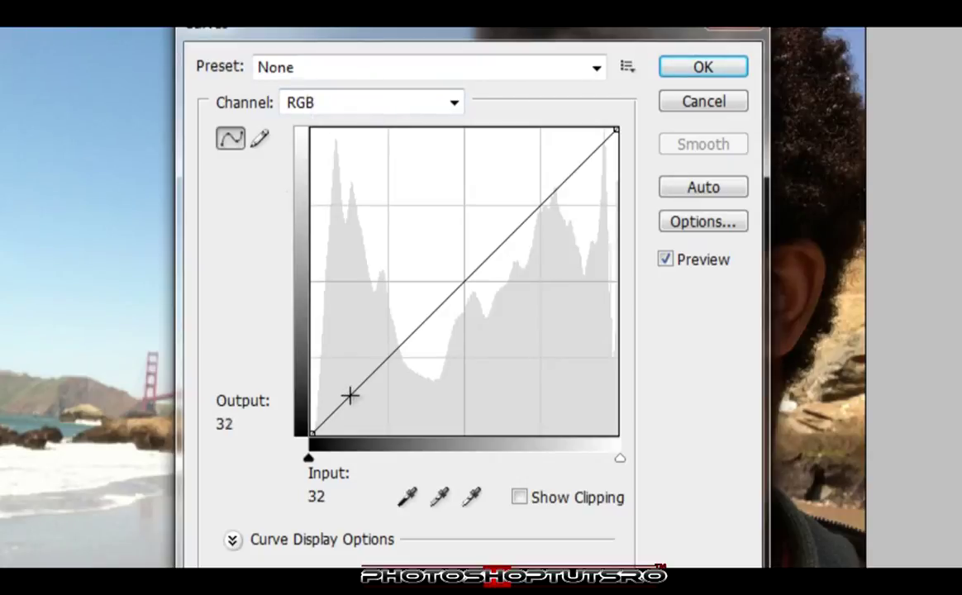
left_click_drag(354, 391, 364, 403)
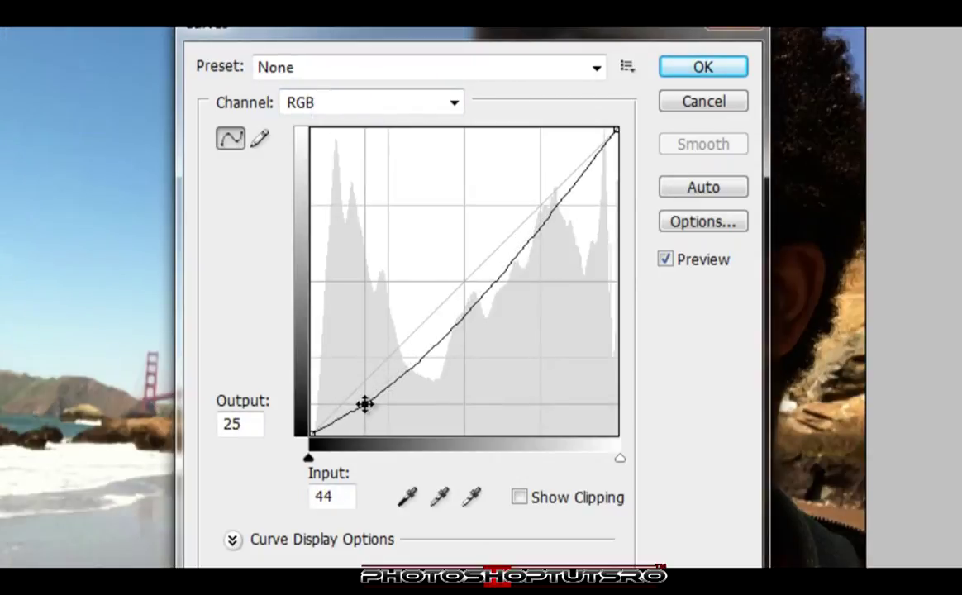
left_click_drag(556, 205, 537, 192)
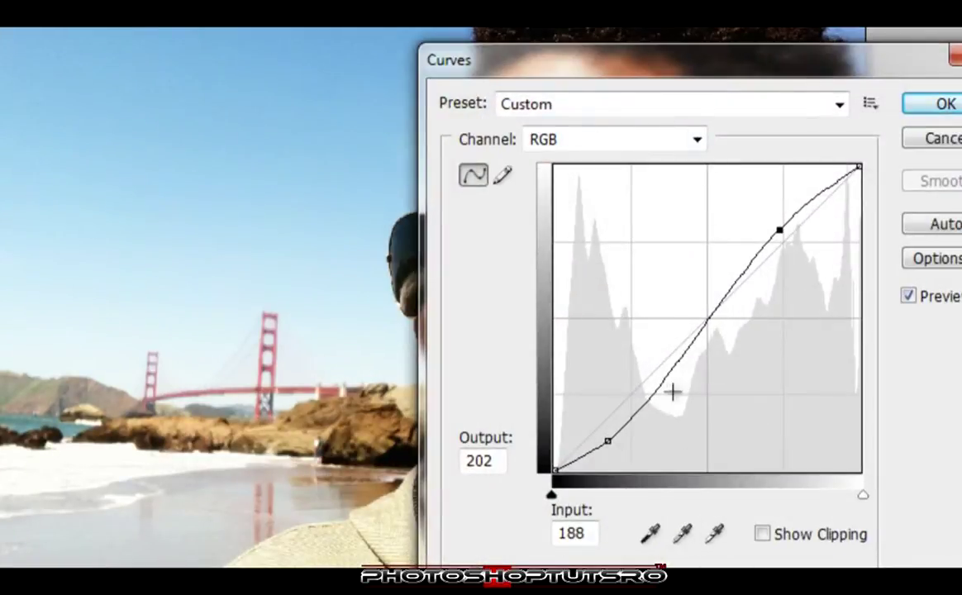
left_click(695, 140)
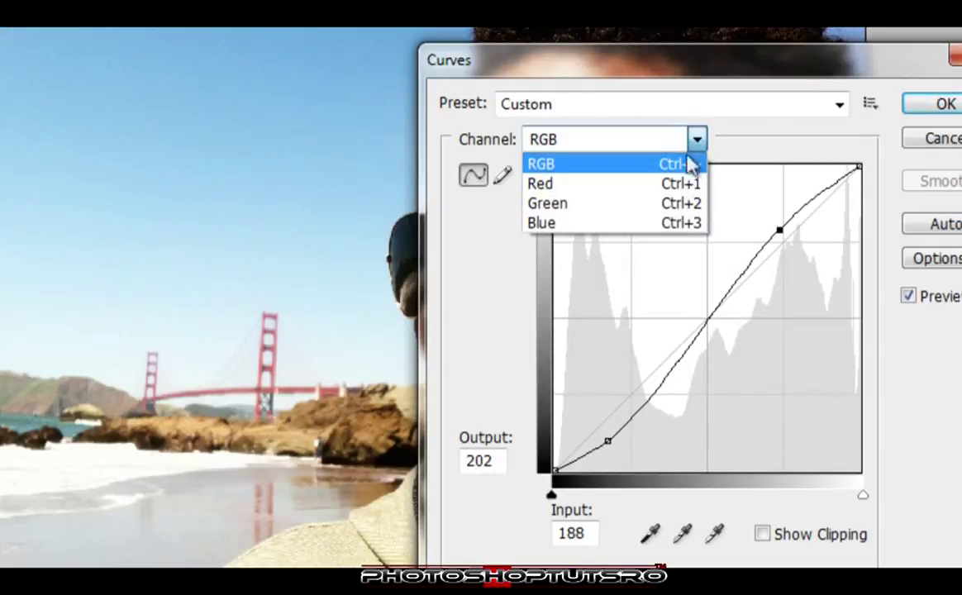
left_click(679, 203)
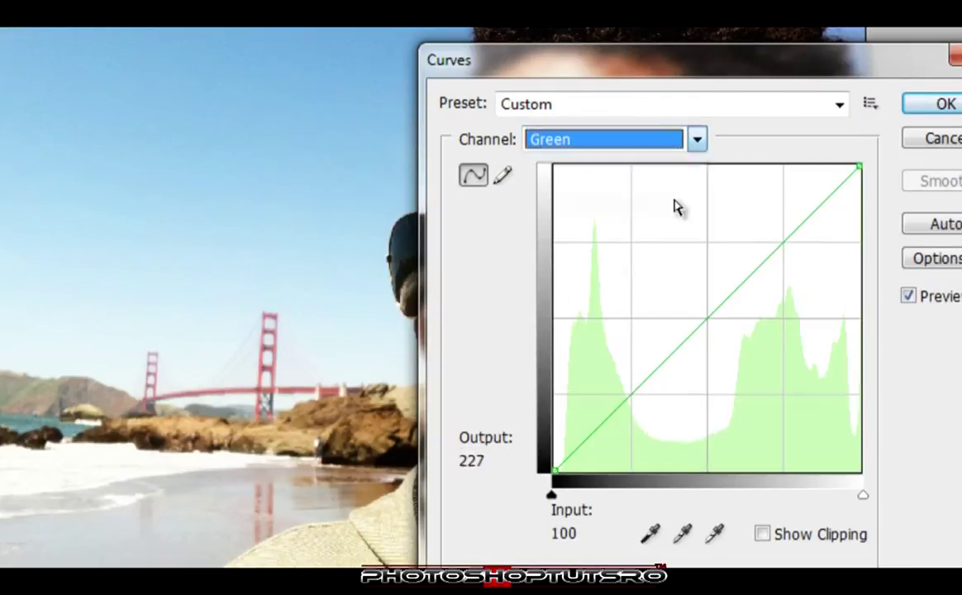
left_click_drag(611, 422, 625, 430)
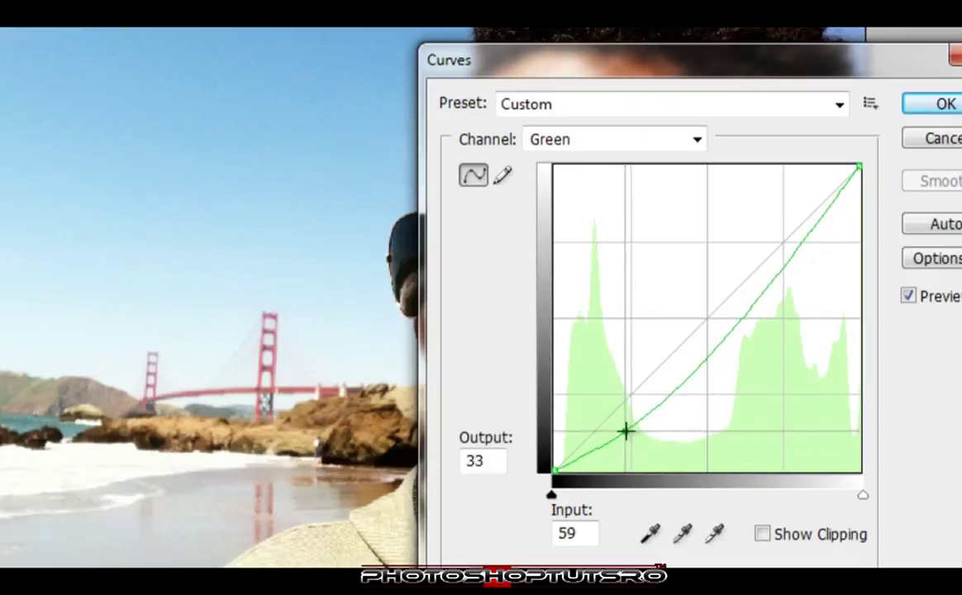
left_click(796, 247)
left_click_drag(795, 247, 777, 235)
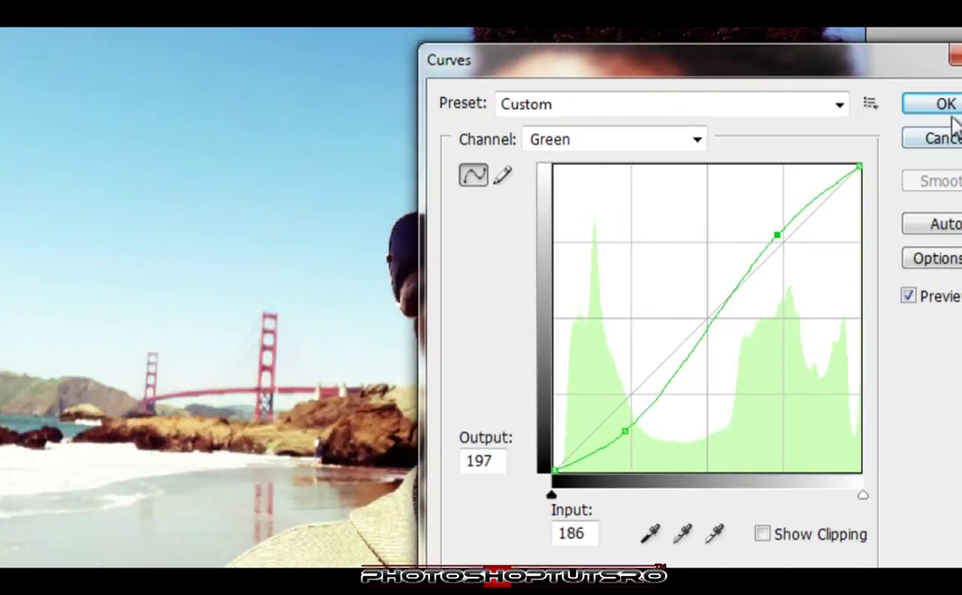
Step: Give the Blue channel an S-curve and apply Curves to the portrait
left_click(684, 142)
left_click(657, 224)
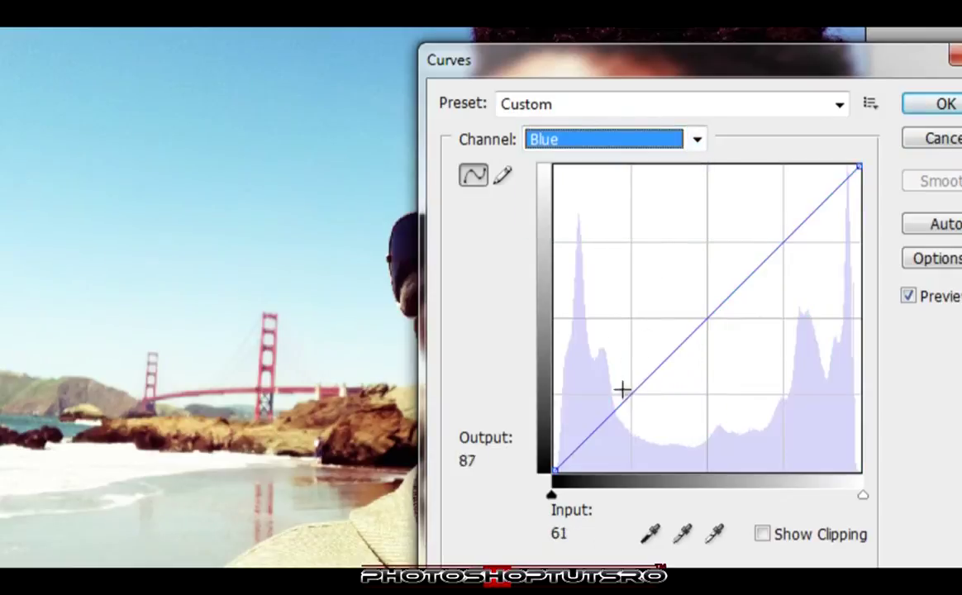
mouse_move(608, 421)
left_mouse_down()
mouse_move(583, 408)
mouse_move(592, 413)
left_mouse_up()
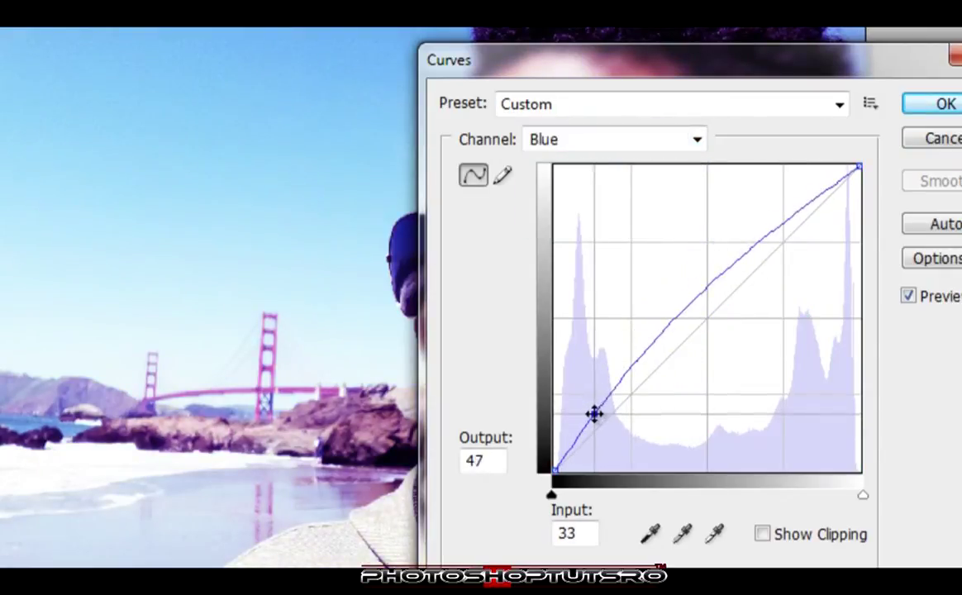
mouse_move(760, 238)
left_mouse_down()
mouse_move(793, 271)
mouse_move(790, 263)
left_mouse_up()
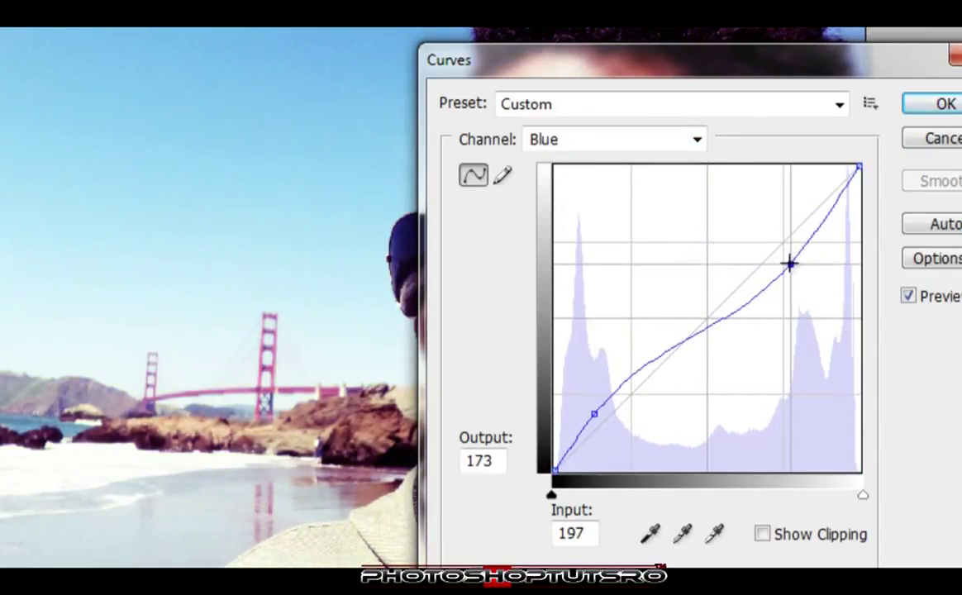
left_click(918, 116)
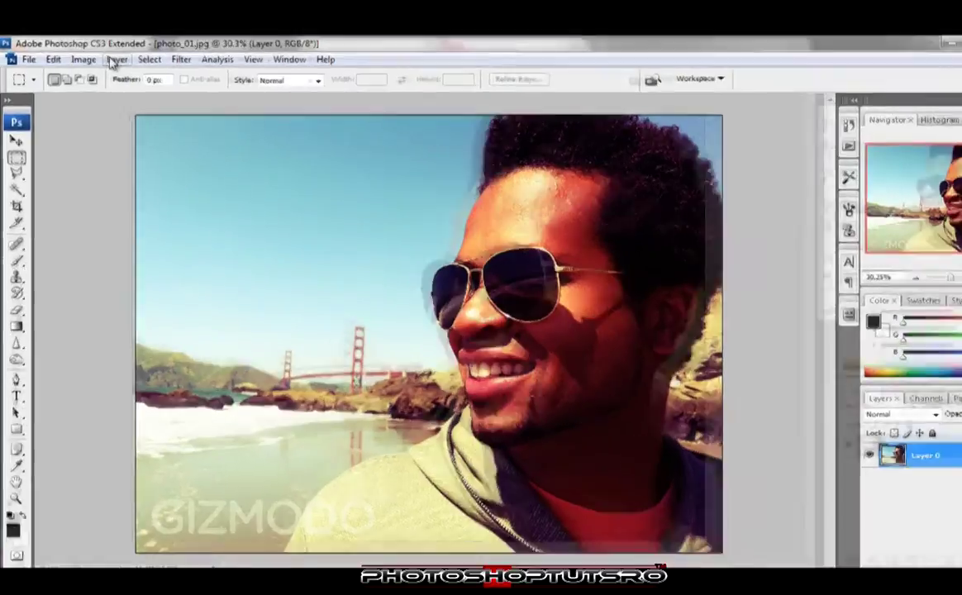
Step: Add a black-to-white Gradient Map adjustment layer above Layer 0
left_click(110, 60)
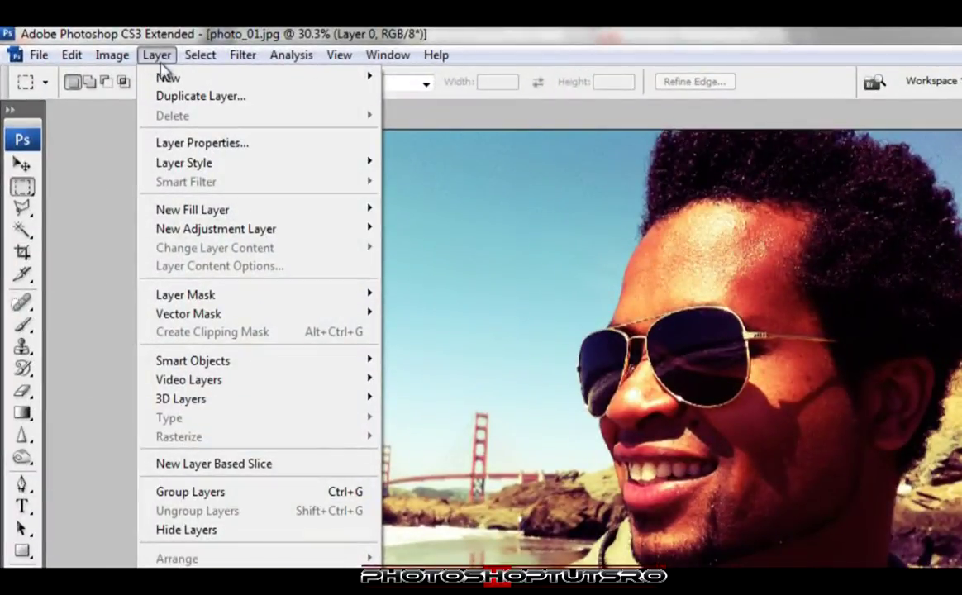
mouse_move(216, 229)
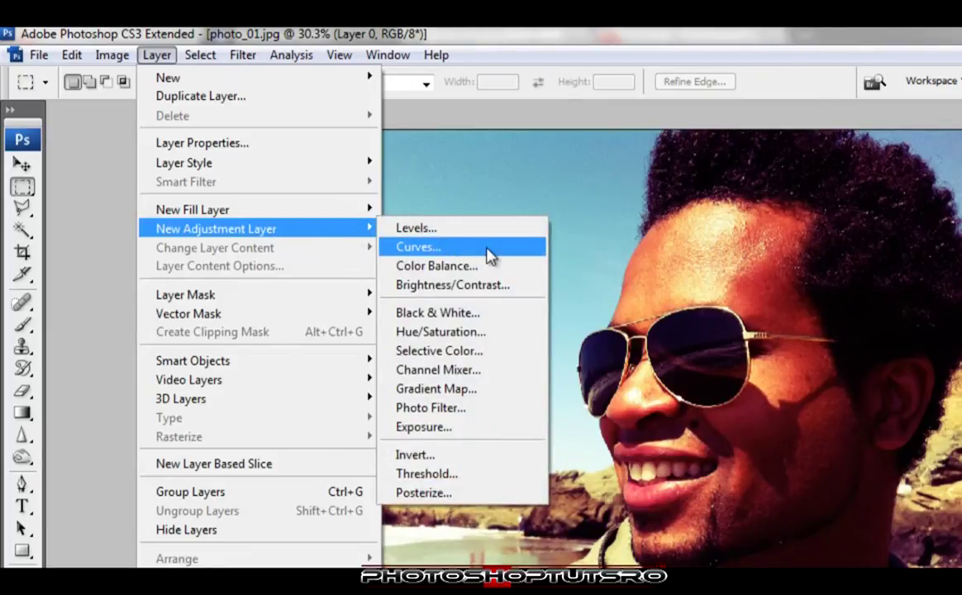
left_click(477, 390)
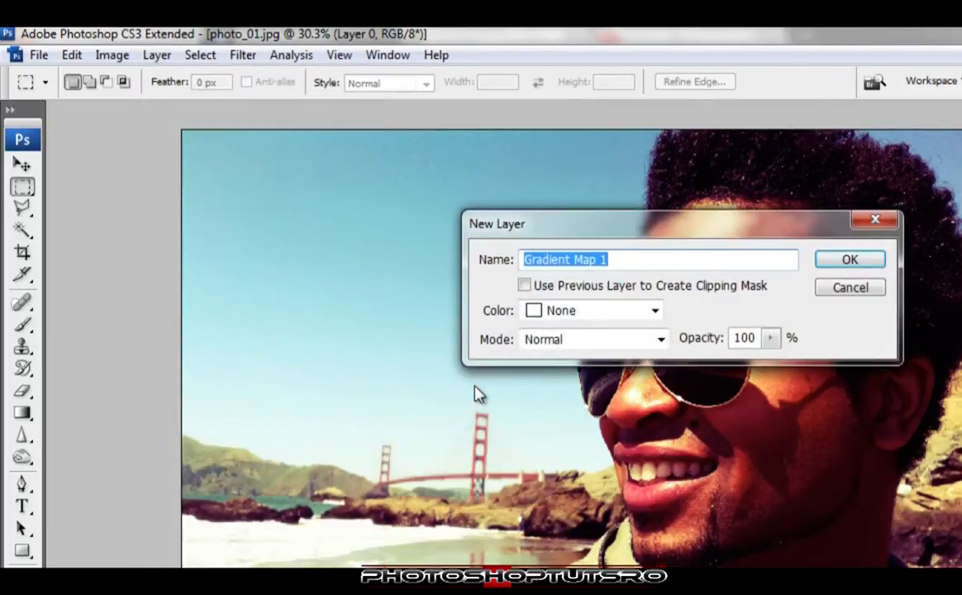
left_click(843, 260)
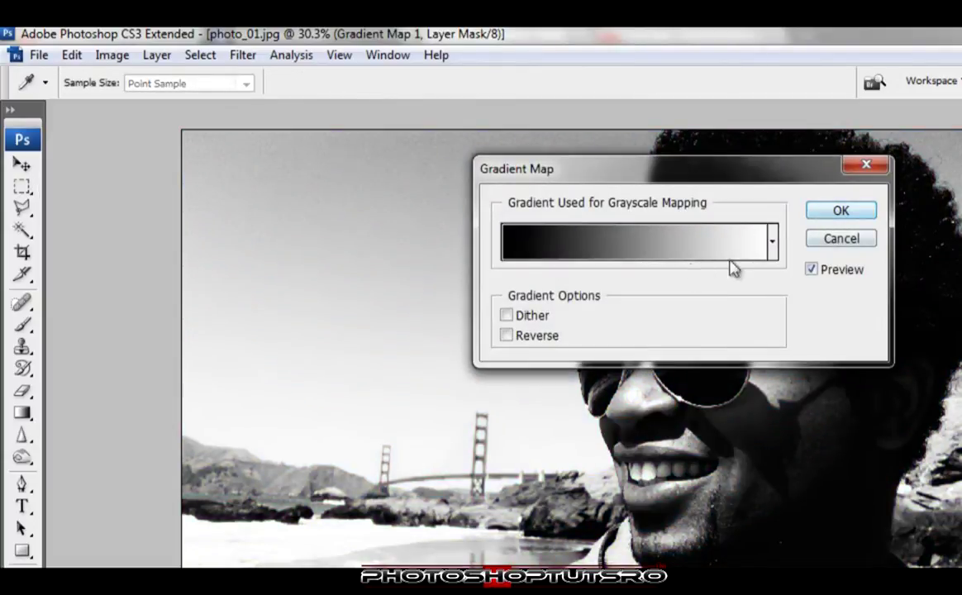
left_click(835, 211)
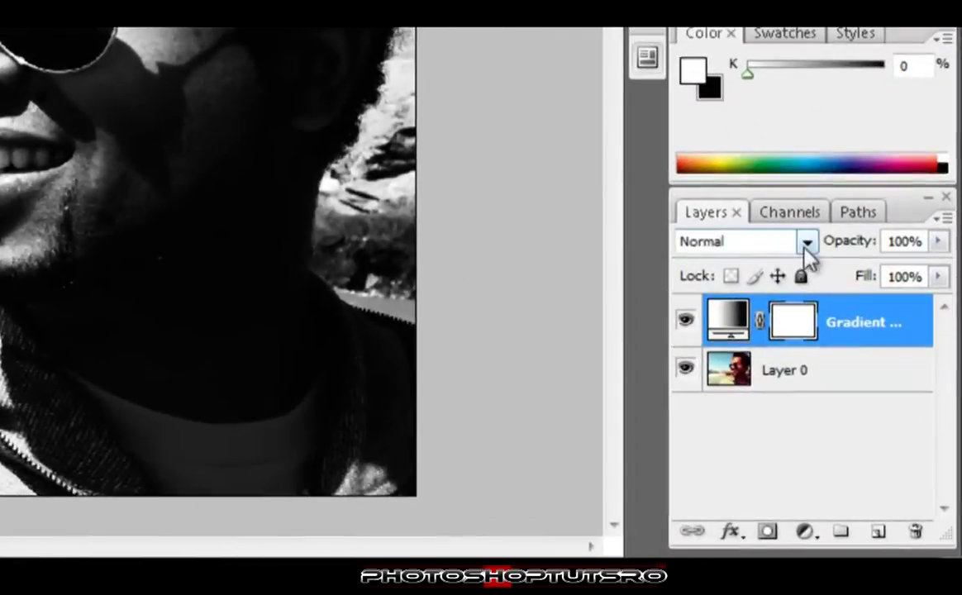
Step: Set the Gradient Map layer to Overlay blend mode at 75% opacity
left_click(807, 245)
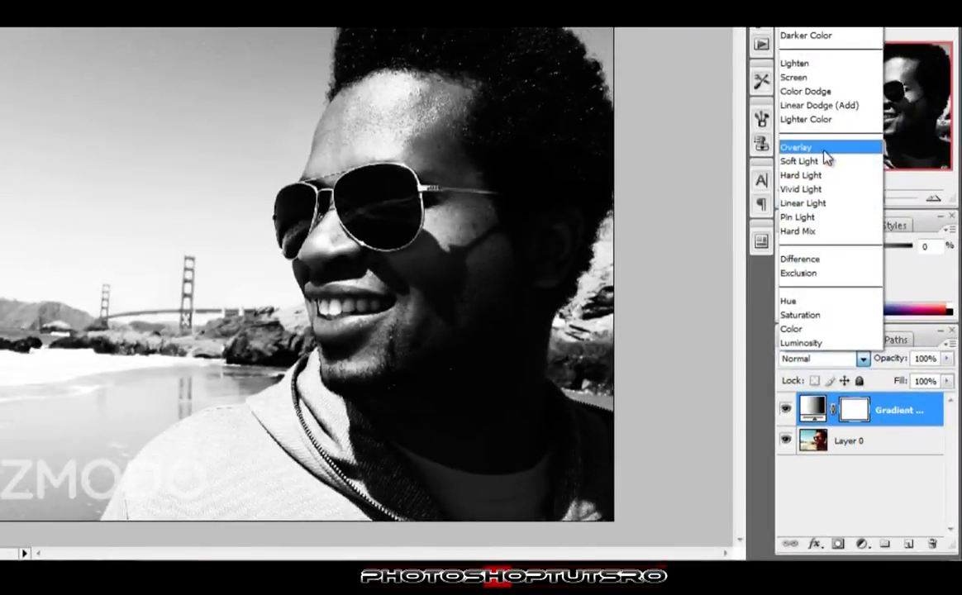
left_click(825, 149)
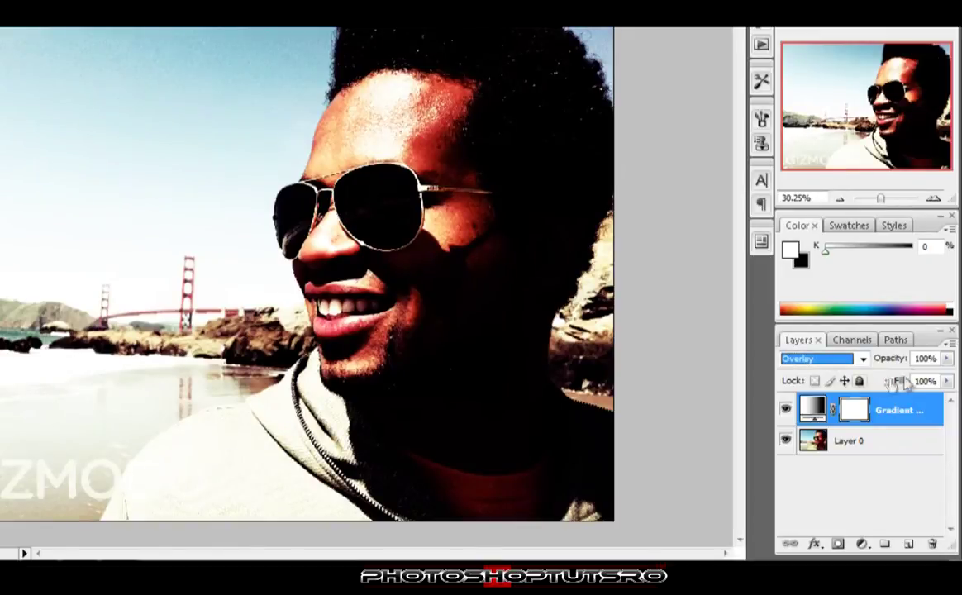
left_click(947, 358)
left_click_drag(921, 380, 917, 380)
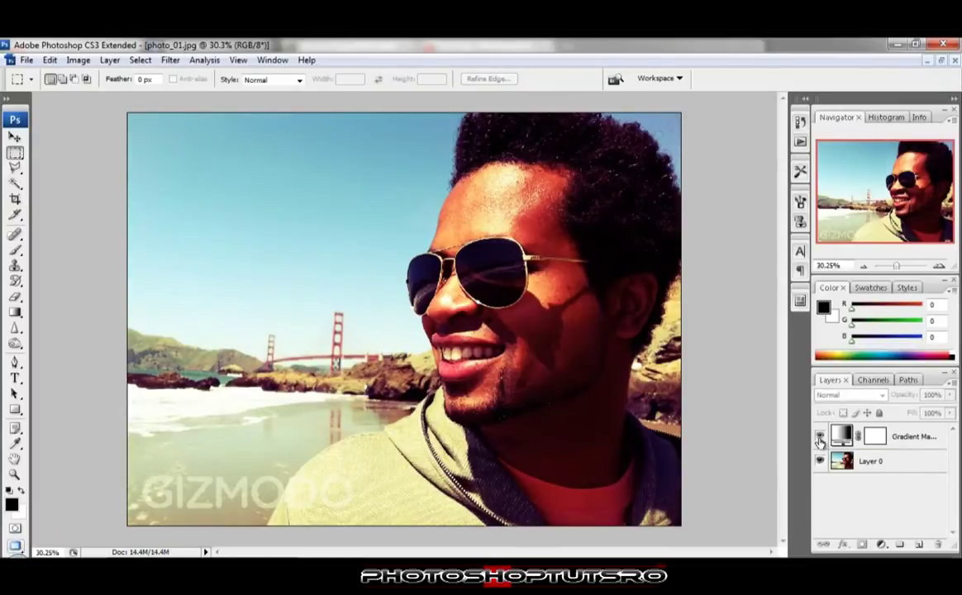
Step: Reset the portrait to plain Layer 0 and show the Actions panel
left_click(821, 438)
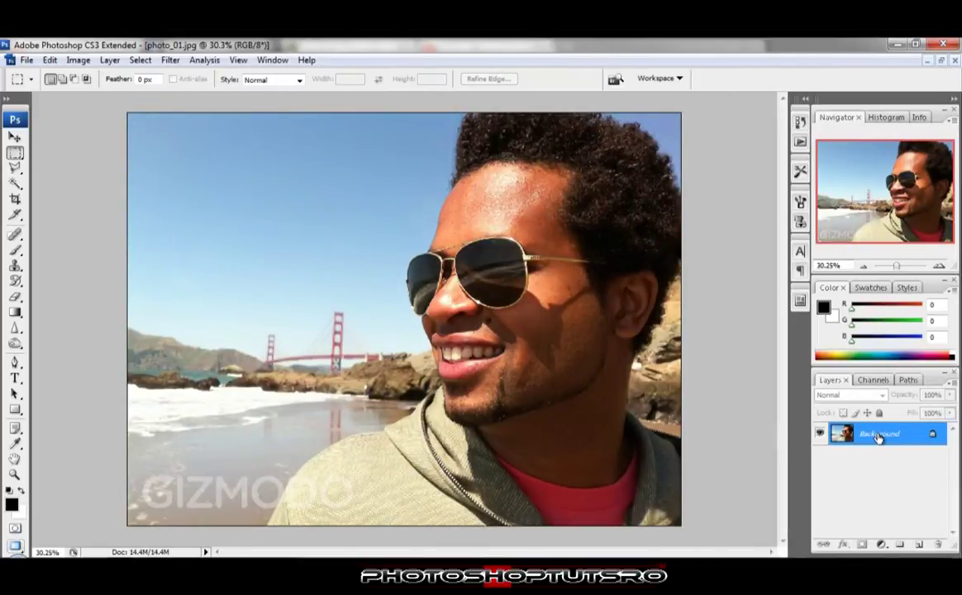
double_click(916, 438)
left_click(608, 205)
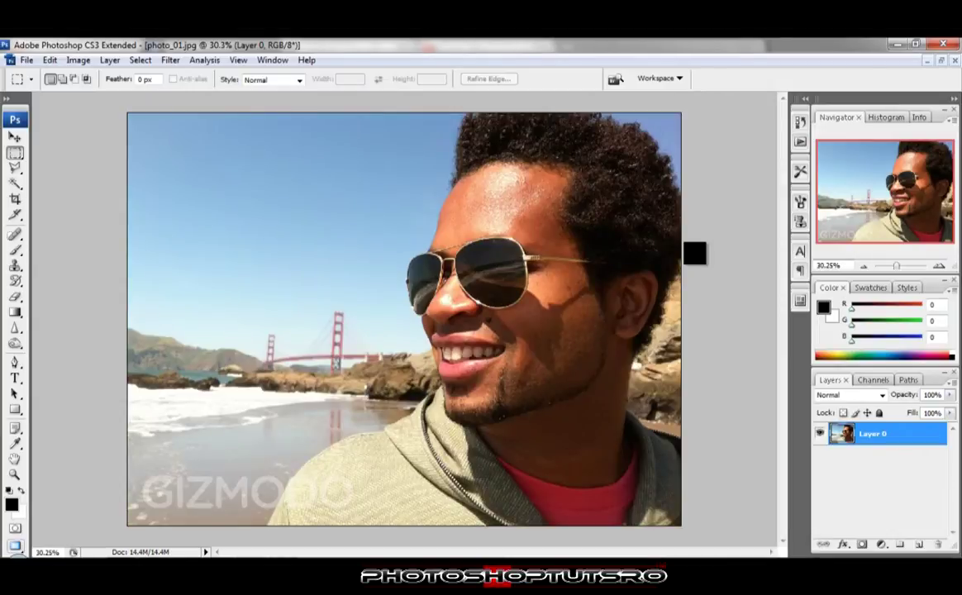
left_click(73, 63)
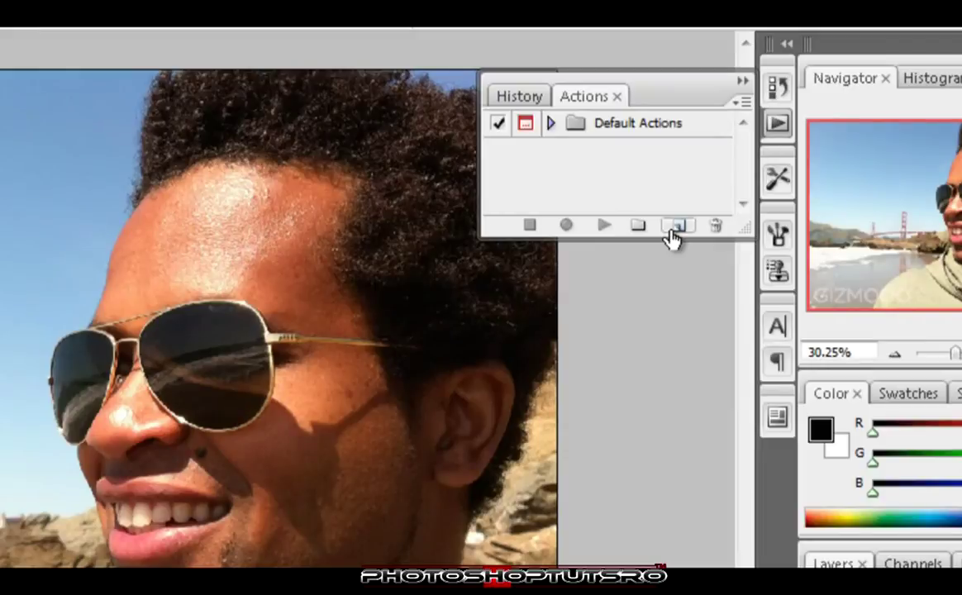
Step: Create a 'Lomo Effect' action in Default Actions and start recording
left_click(677, 226)
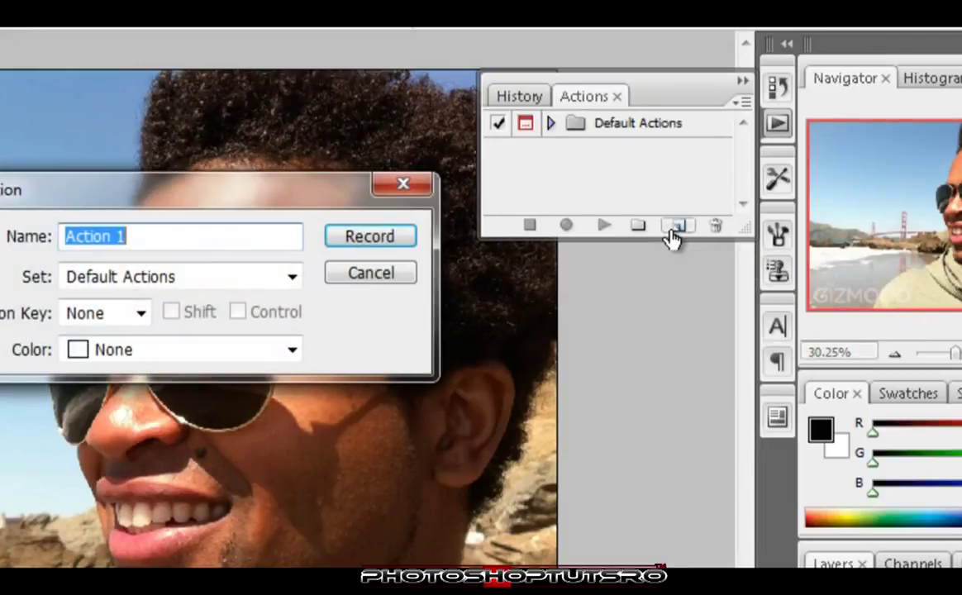
type("Lom")
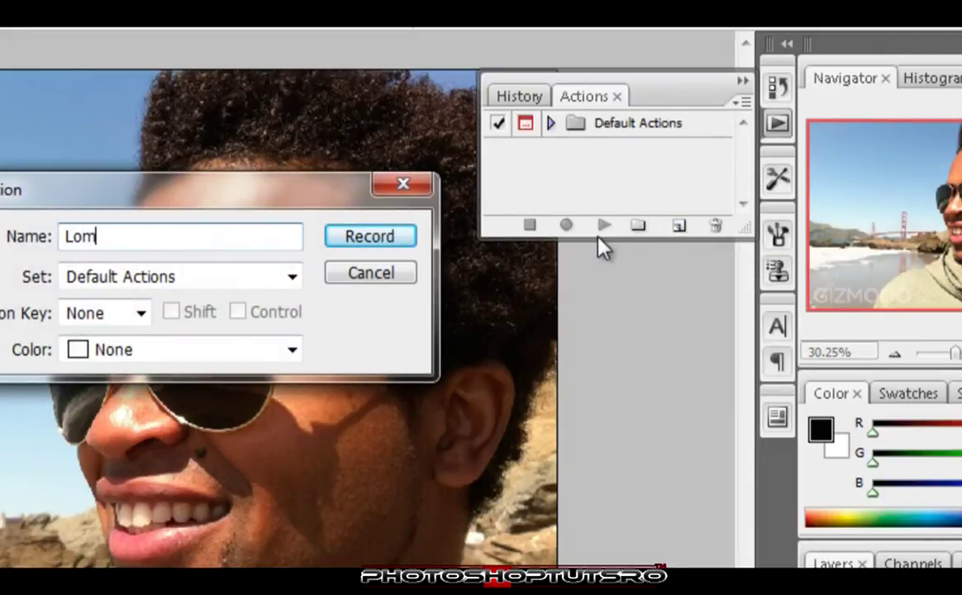
type("o Effect")
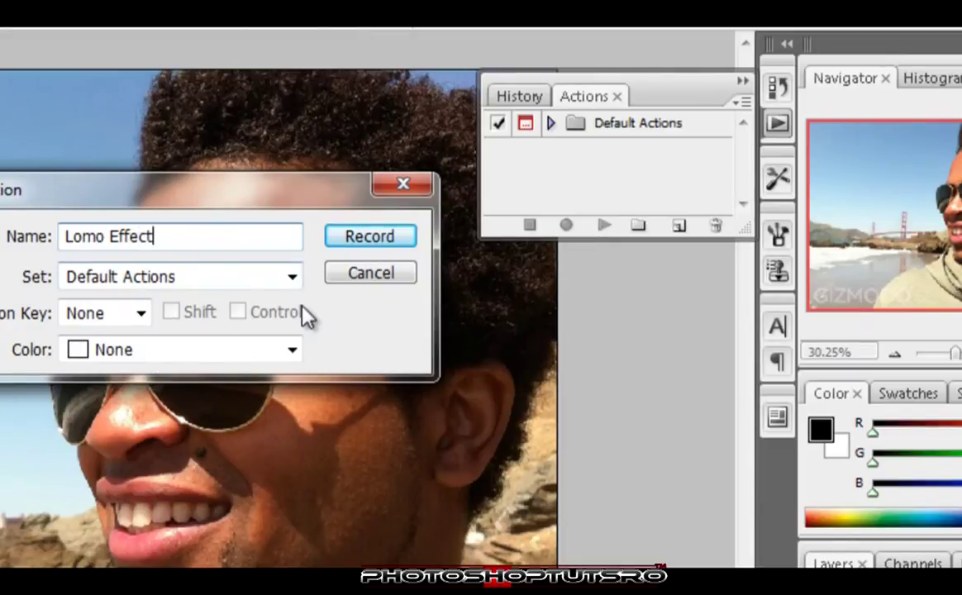
left_click(352, 239)
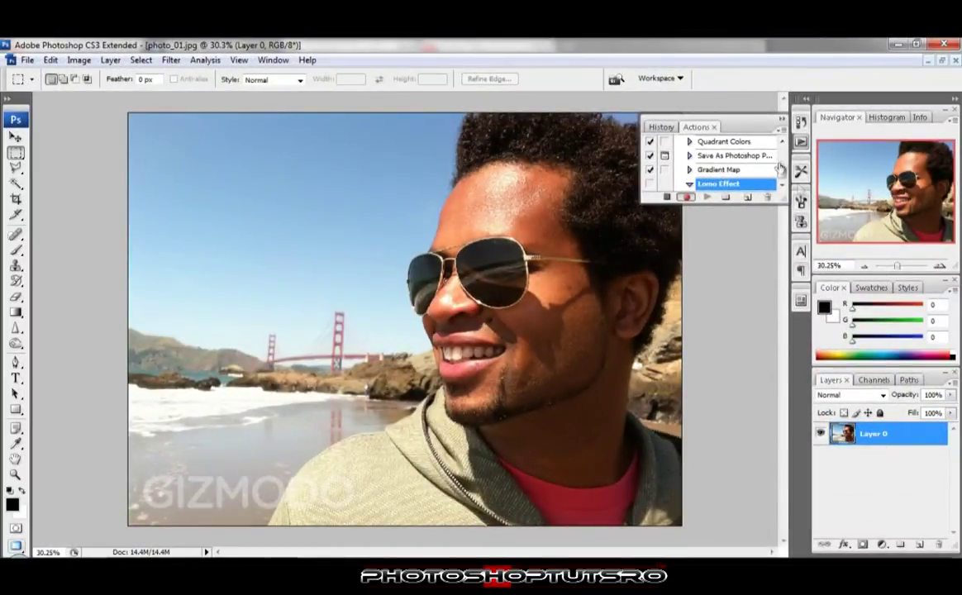
Step: Add a Curves 1 adjustment layer with an S-curve on the RGB channel
left_click(727, 128)
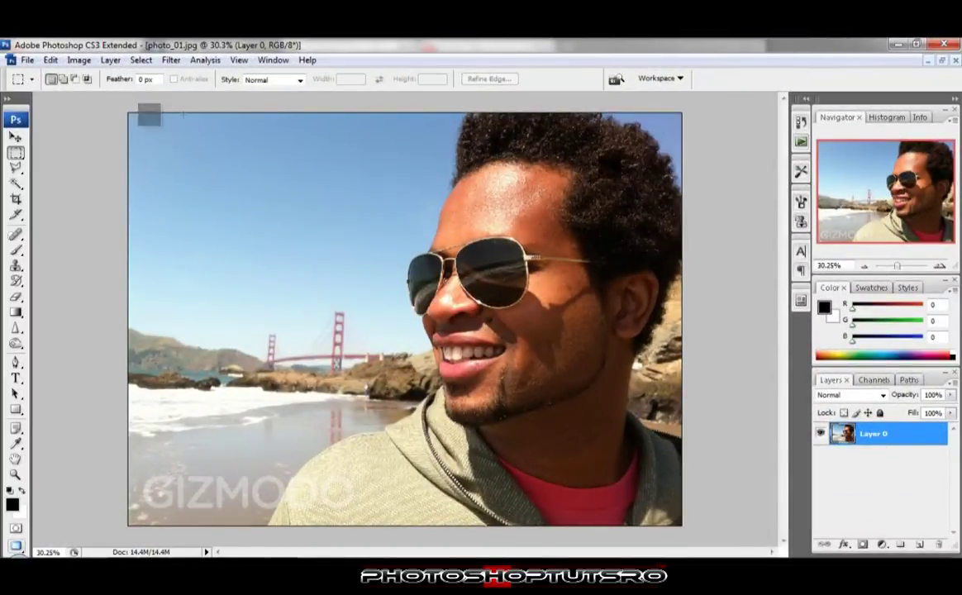
left_click(80, 61)
mouse_move(216, 248)
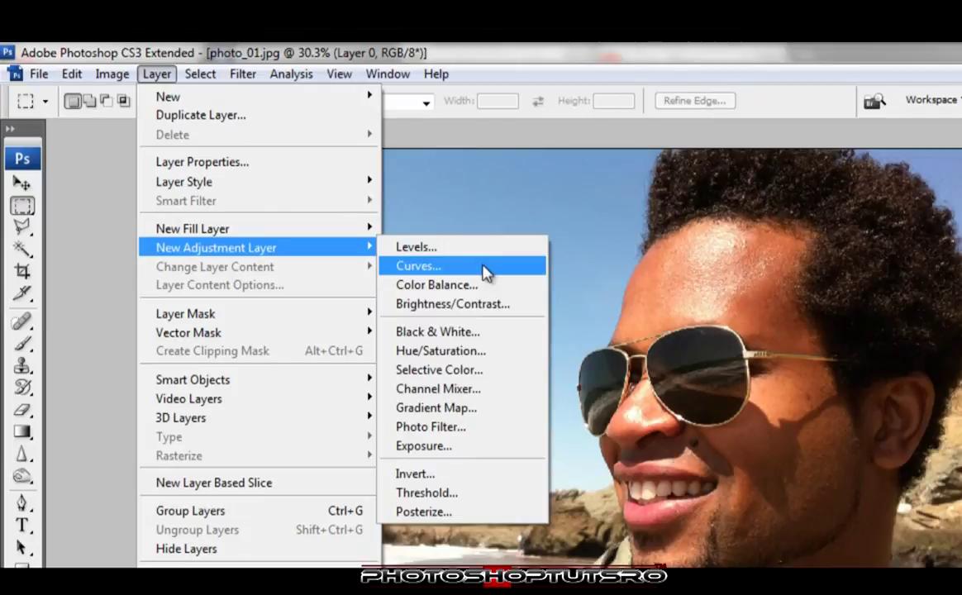
left_click(486, 269)
left_click(830, 278)
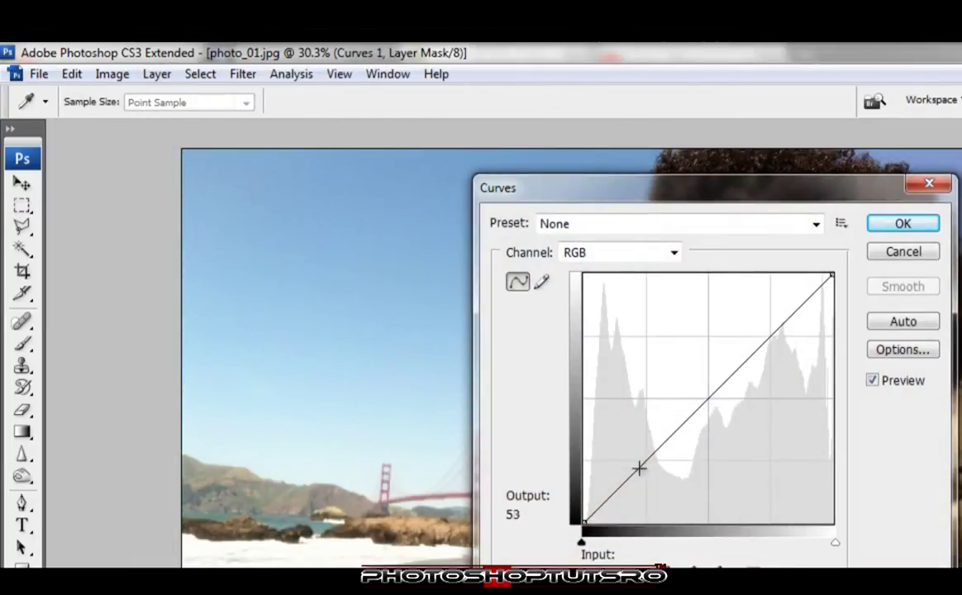
left_click_drag(629, 478, 647, 501)
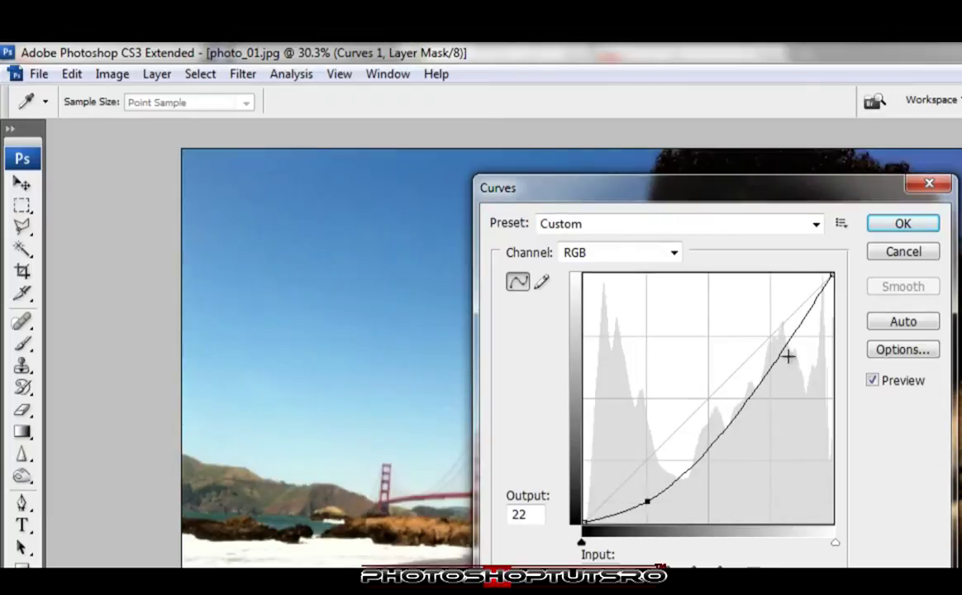
left_click_drag(787, 352, 765, 329)
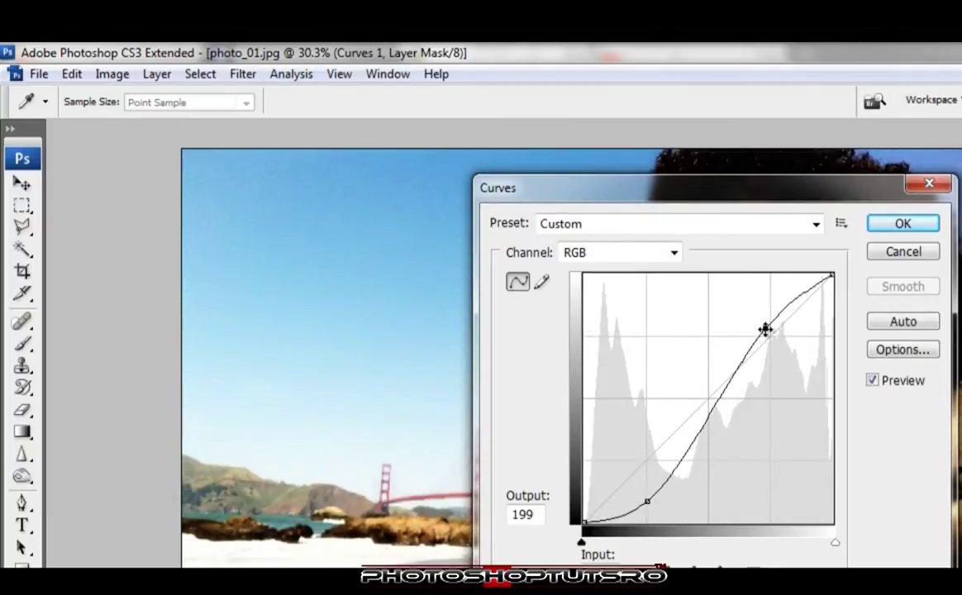
left_click_drag(766, 329, 762, 324)
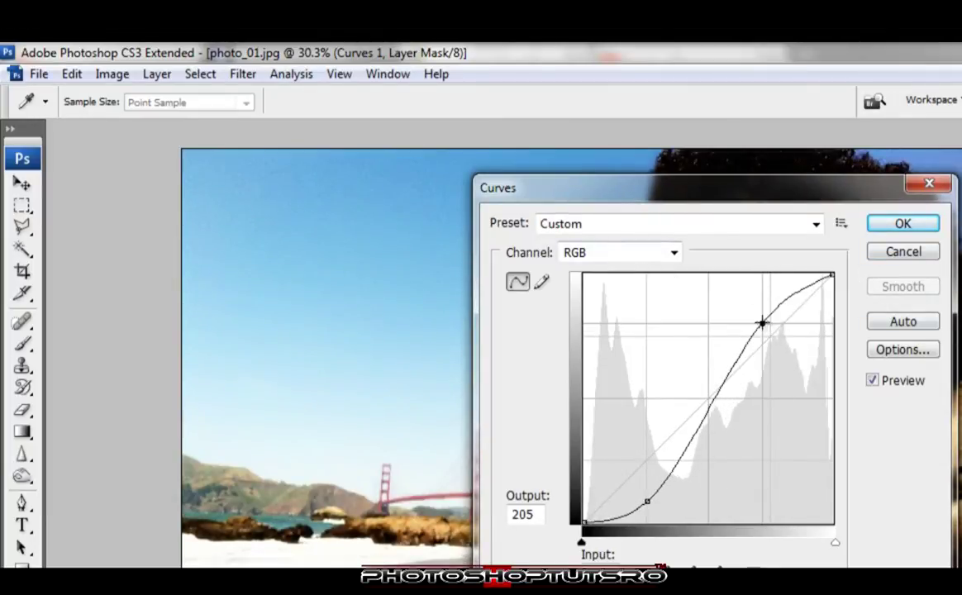
Step: Shape the Green channel curve into an S-curve
left_click(665, 253)
left_click(658, 304)
left_click_drag(627, 480, 642, 499)
left_click_drag(784, 344, 760, 328)
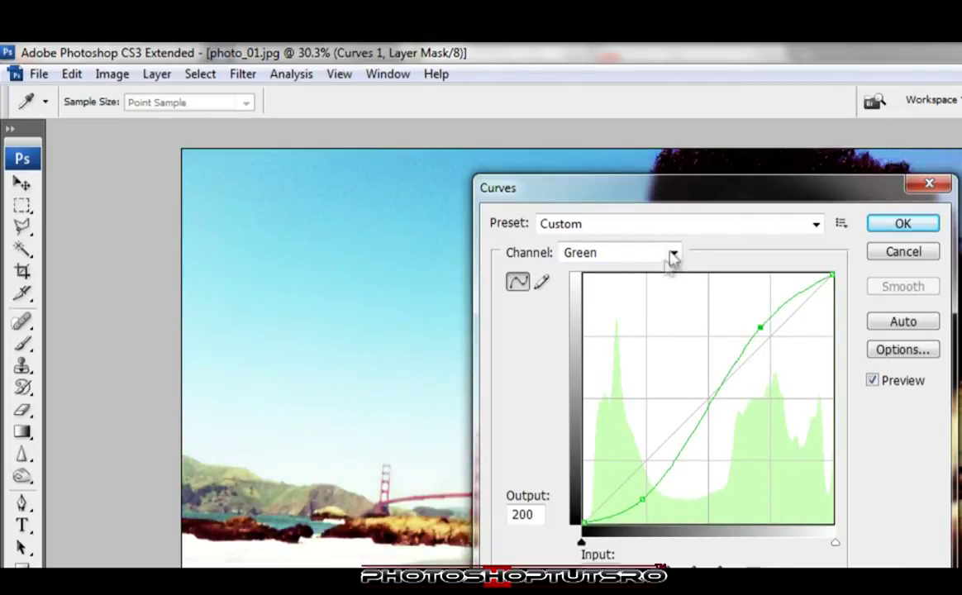
Step: Lift the blue shadows, lower the blue highlights, and apply the Curves layer
left_click(673, 254)
left_click(661, 321)
mouse_move(620, 484)
left_mouse_down()
mouse_move(598, 468)
mouse_move(610, 478)
left_mouse_up()
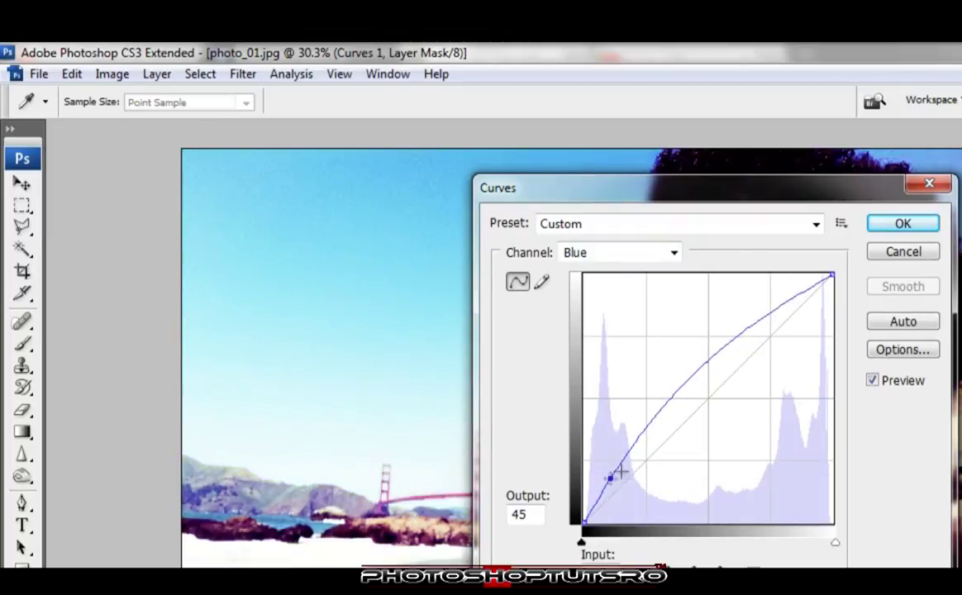
mouse_move(773, 326)
left_mouse_down()
mouse_move(784, 344)
mouse_move(798, 328)
left_mouse_up()
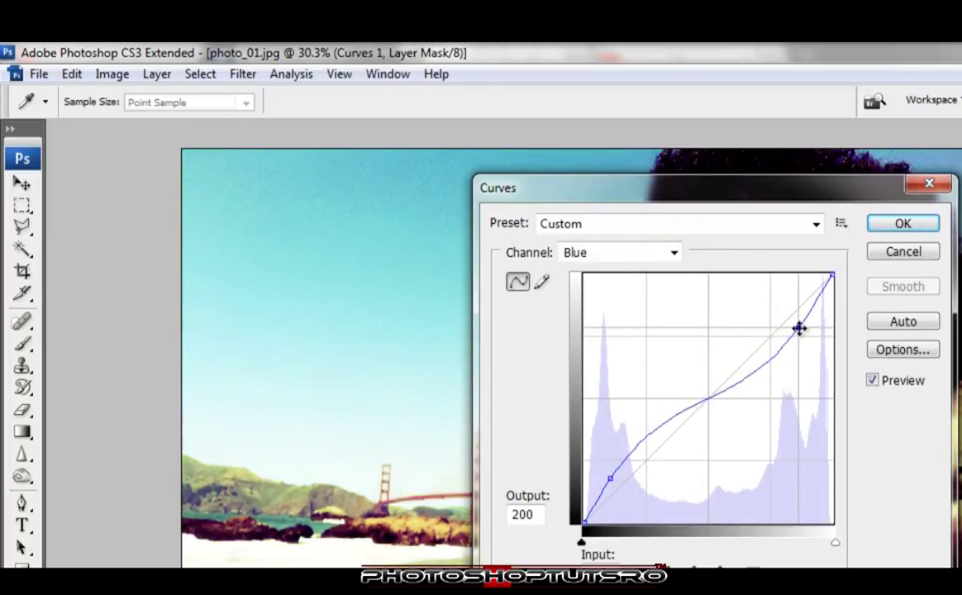
left_click(903, 224)
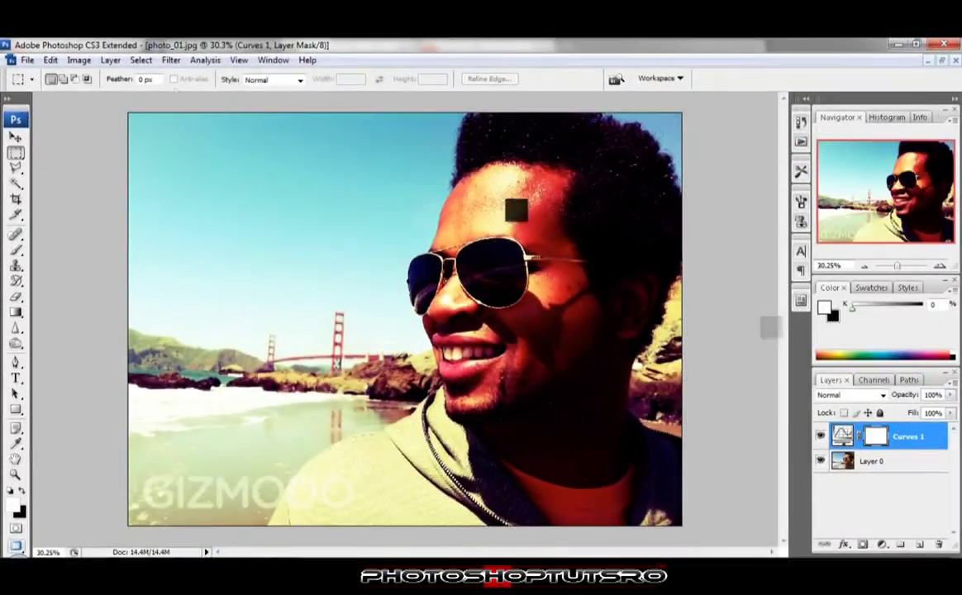
left_click(110, 60)
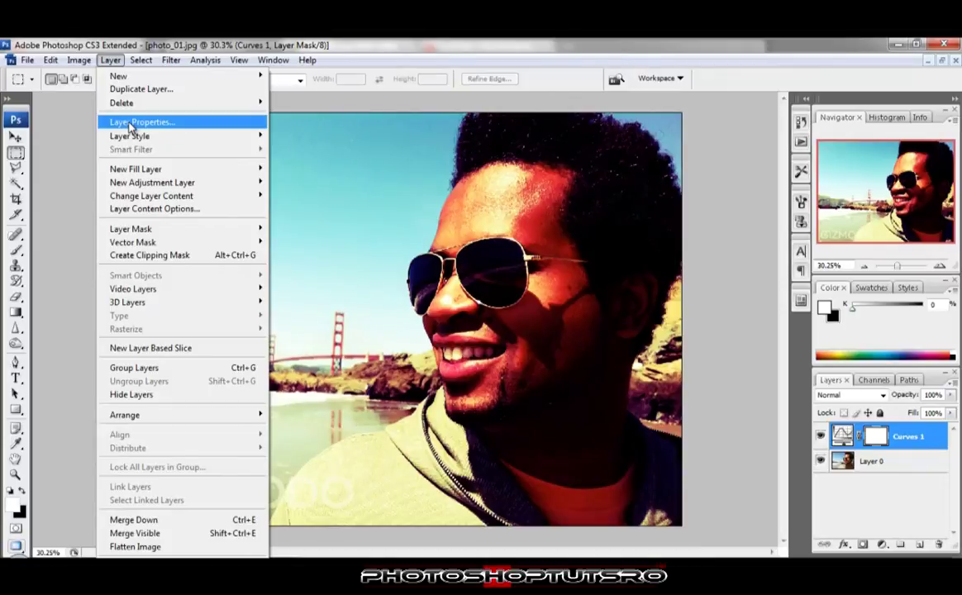
mouse_move(152, 182)
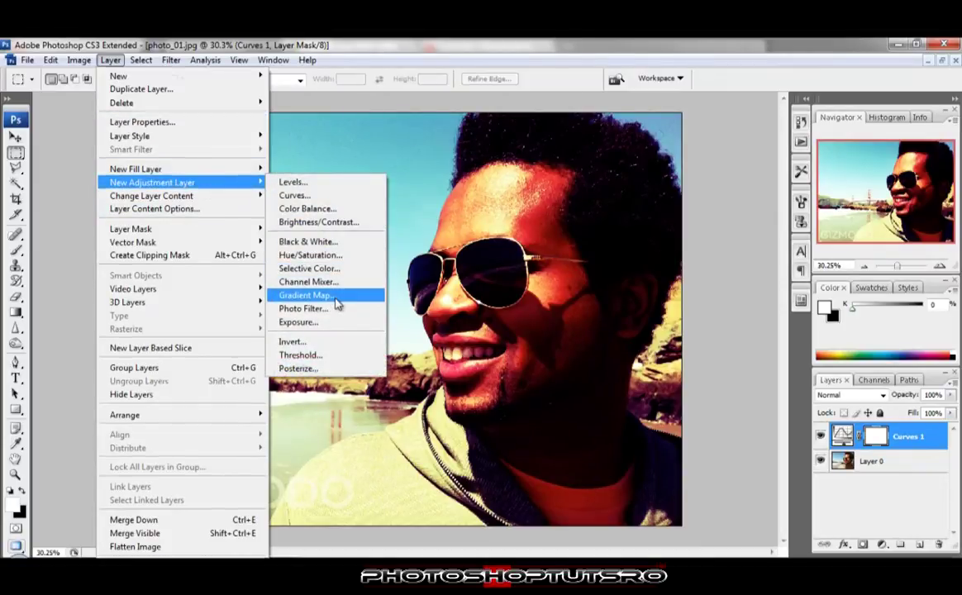
Step: Add a Gradient Map adjustment layer with the default black-to-white gradient
left_click(336, 297)
left_click(597, 205)
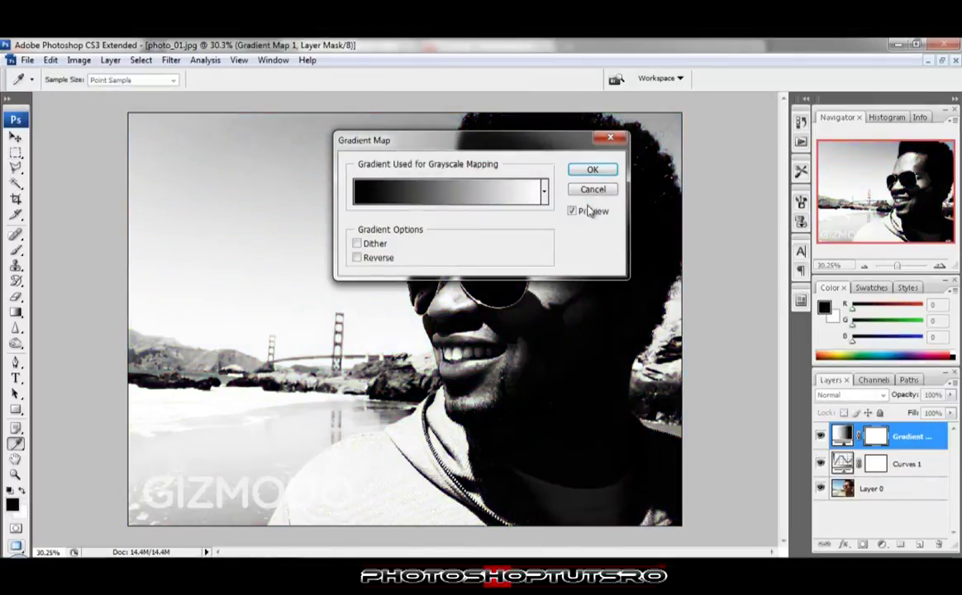
key("Return")
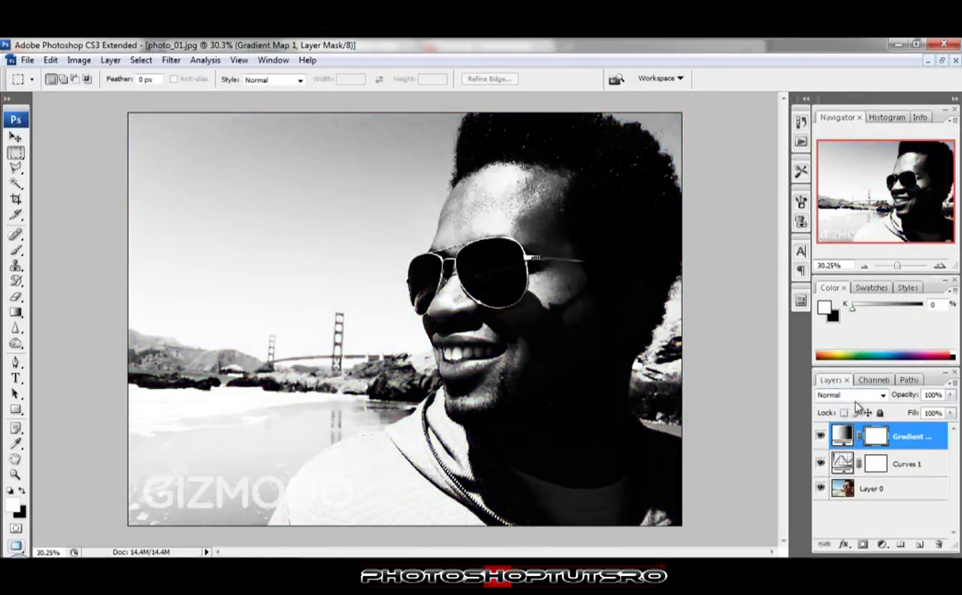
Step: Set the Gradient Map layer to Overlay blend mode at 70% opacity
left_click(867, 395)
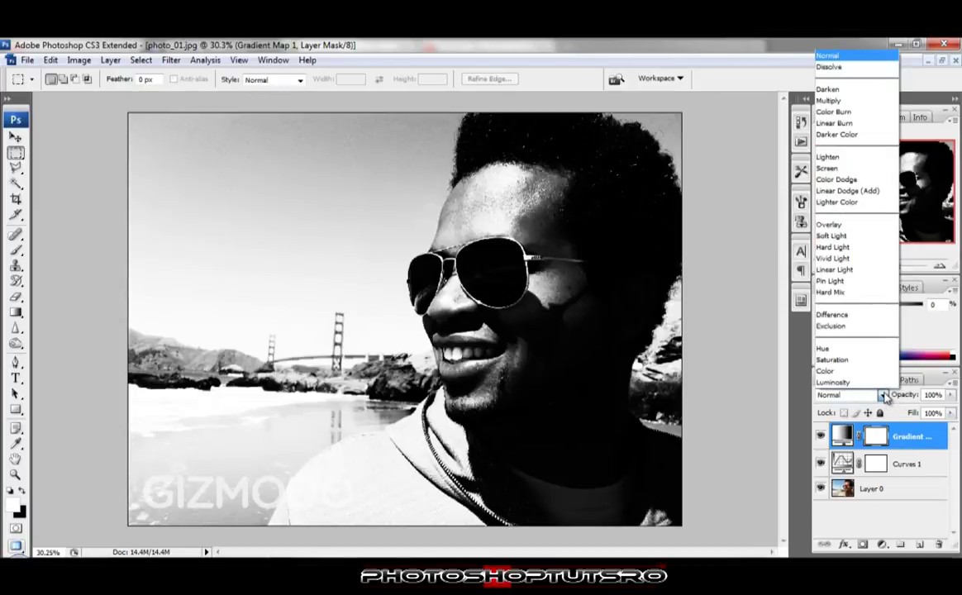
left_click(876, 224)
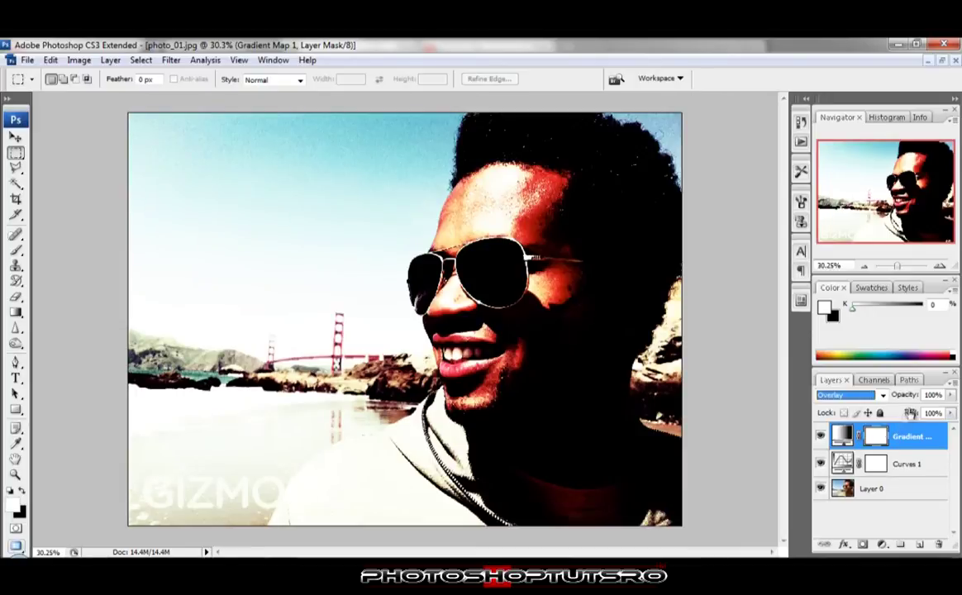
key("Return")
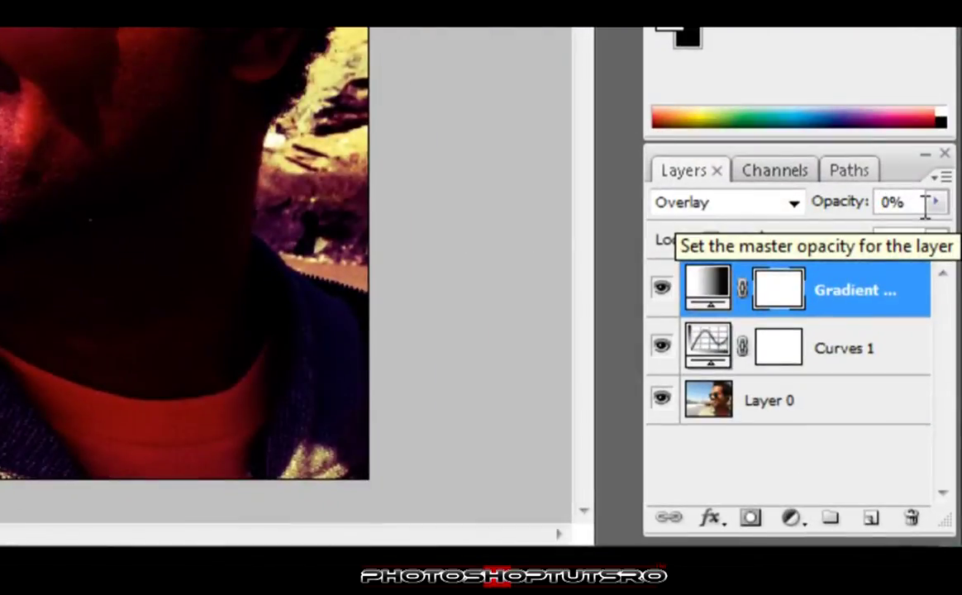
type("70")
key("Return")
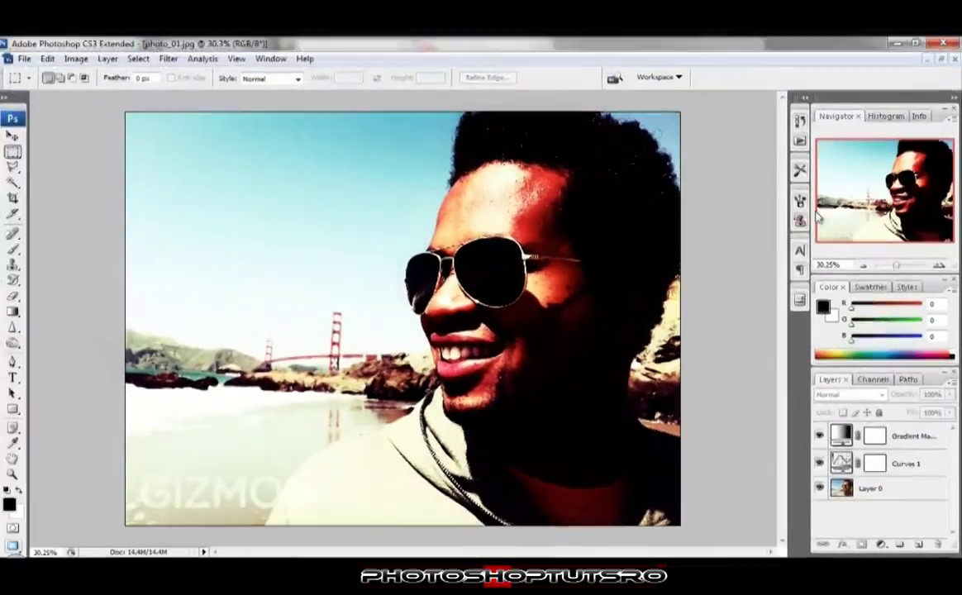
Step: Stop recording the Lomo Effect action, collapse its steps and hide the Actions panel
key("alt+F9")
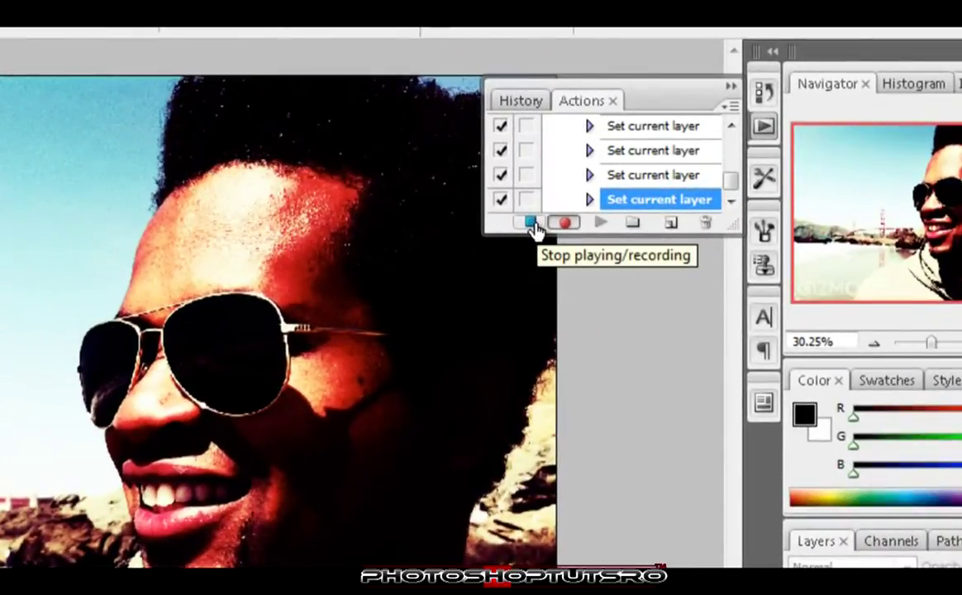
left_click(667, 198)
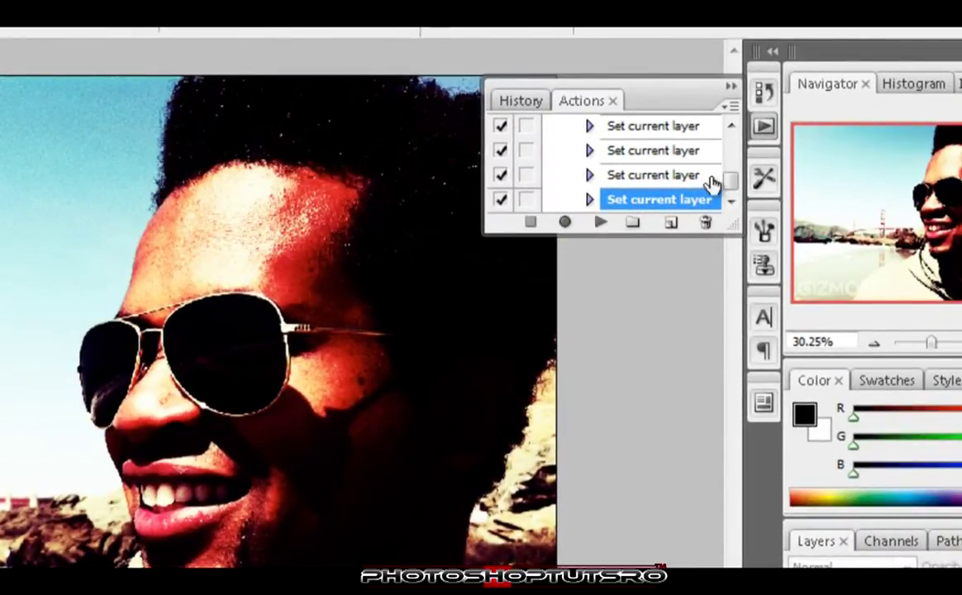
left_click(520, 101)
left_click(582, 101)
mouse_move(732, 180)
left_mouse_down()
mouse_move(736, 169)
mouse_move(733, 177)
left_mouse_up()
left_click(570, 175)
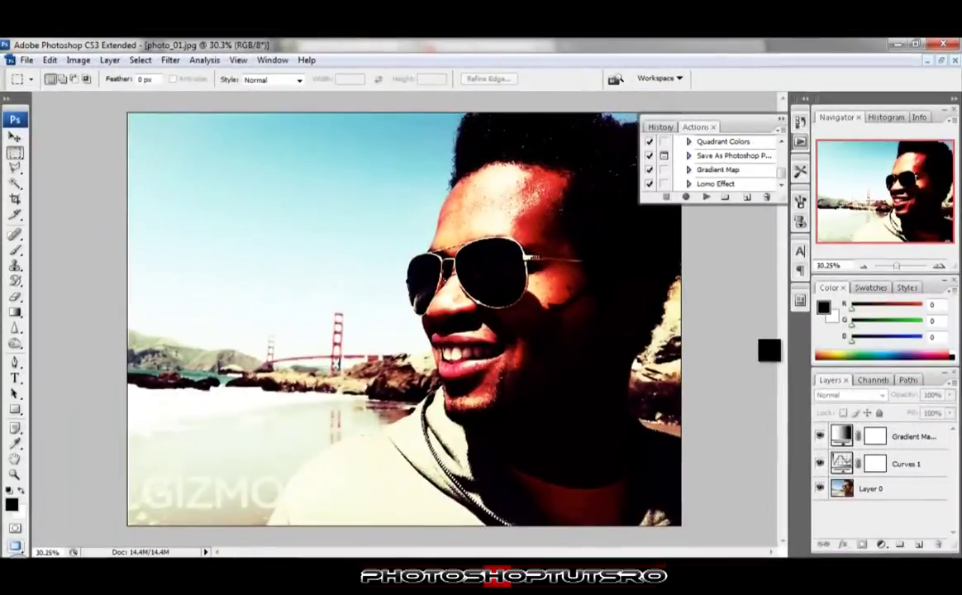
double_click(719, 122)
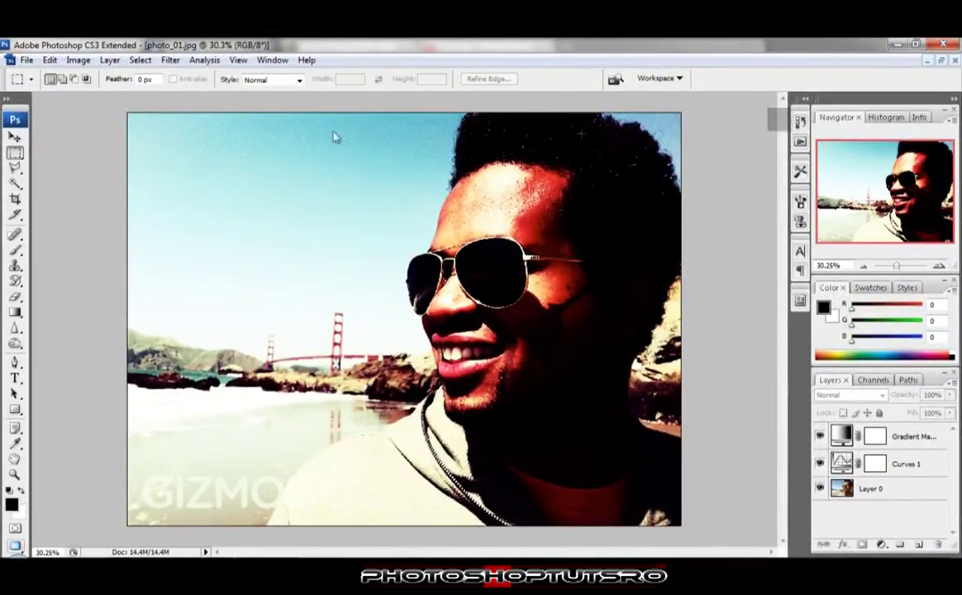
Step: Save the image as JPEG 'lomo effect' on drive F: at quality 12
left_click(27, 60)
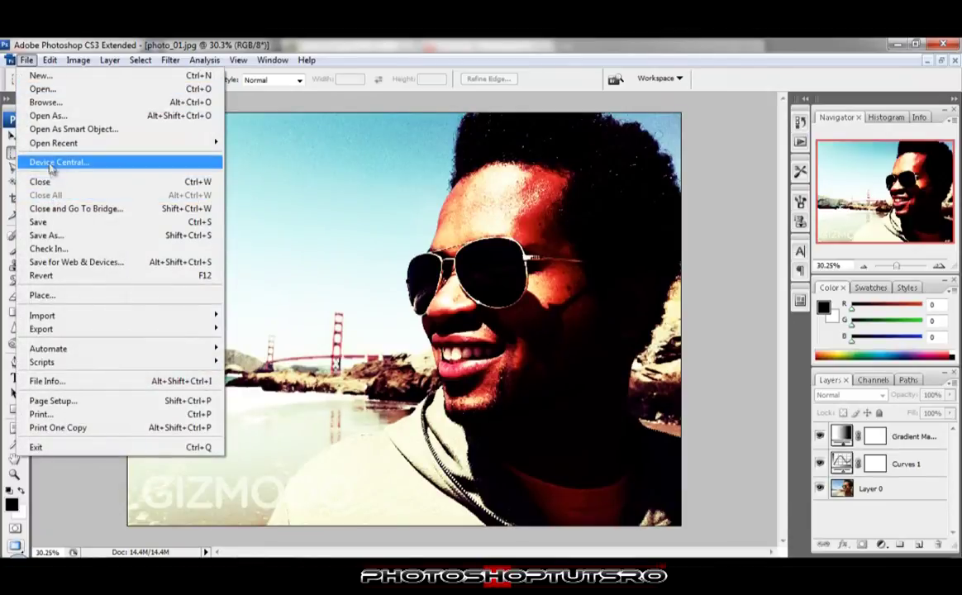
left_click(60, 237)
left_click(581, 338)
left_click(567, 423)
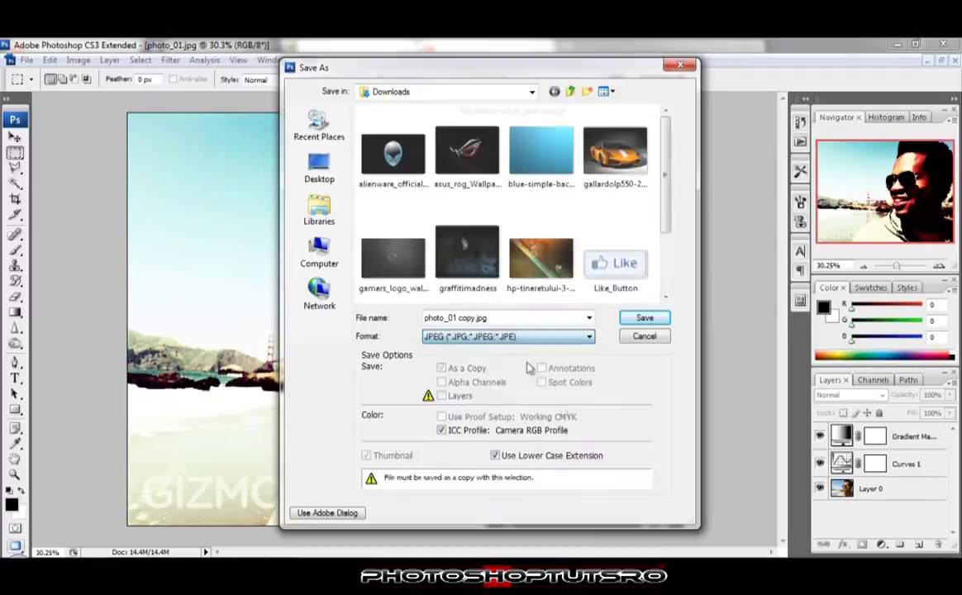
left_click_drag(529, 318, 389, 289)
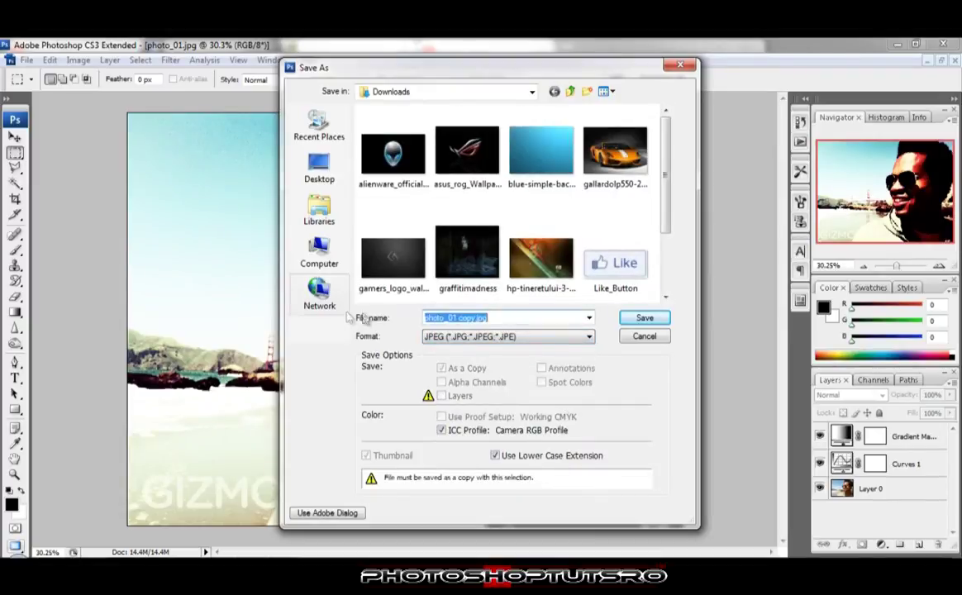
left_click(323, 263)
double_click(445, 260)
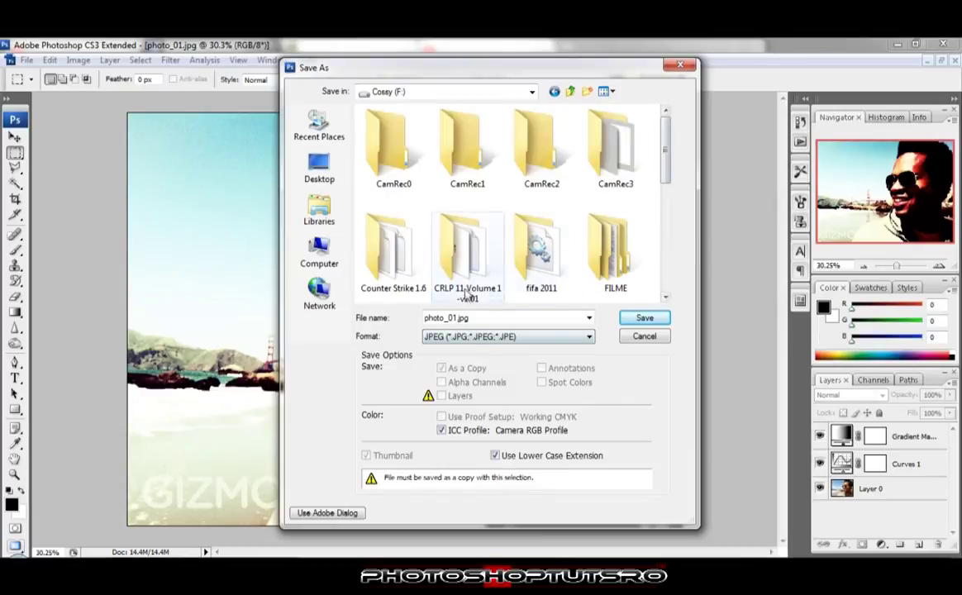
double_click(446, 319)
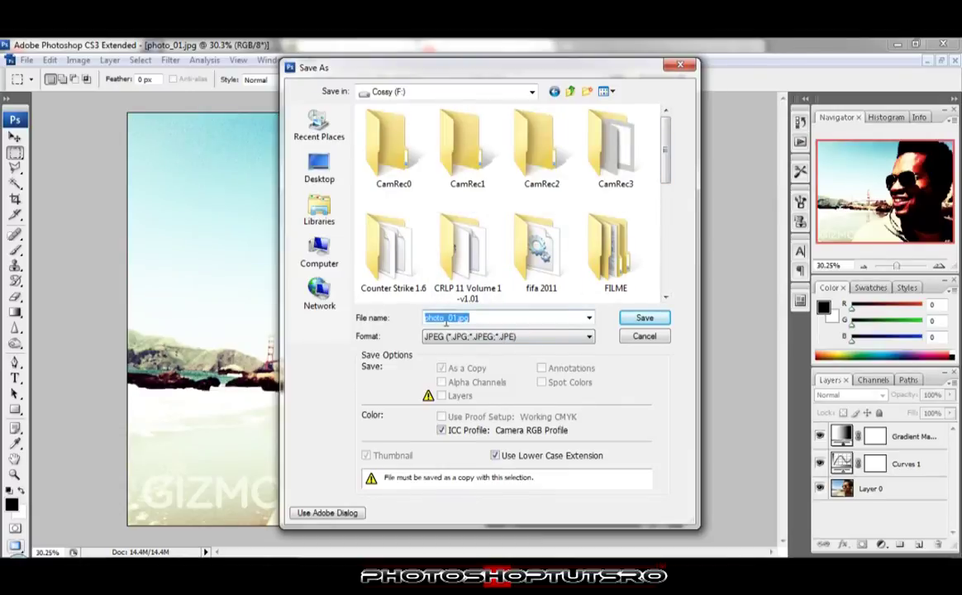
type("lomo effect")
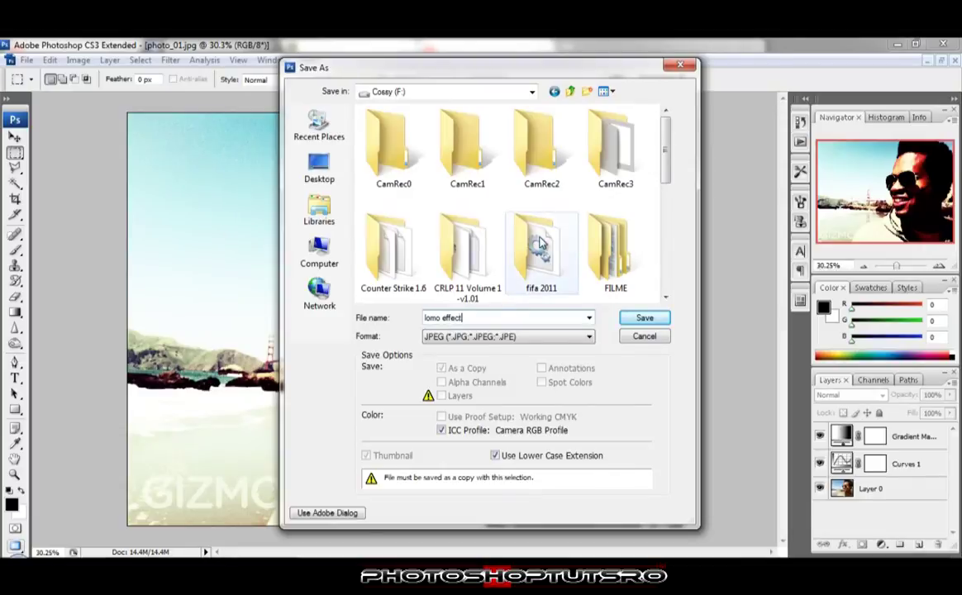
left_click(643, 319)
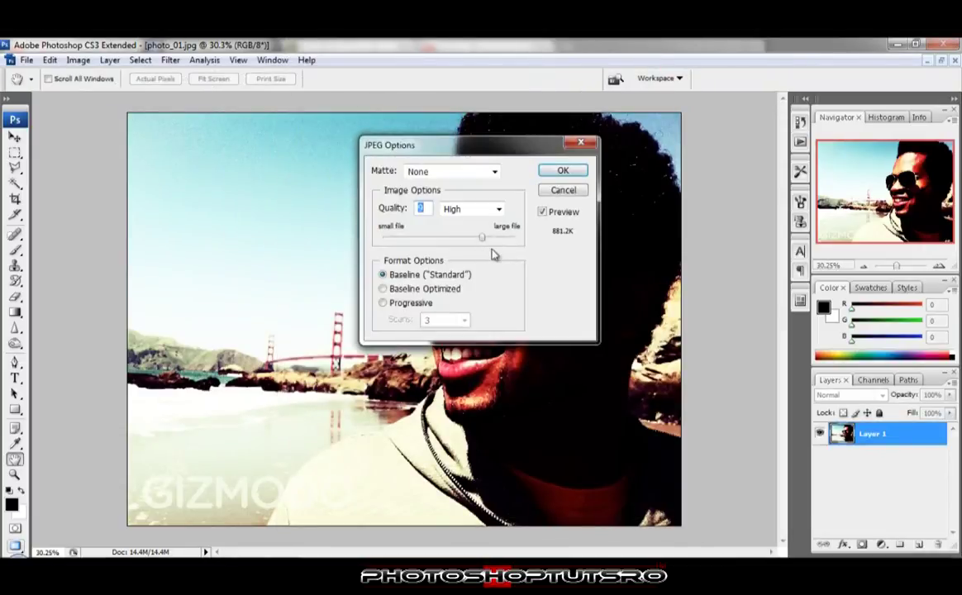
left_click_drag(482, 238, 514, 238)
left_click(577, 169)
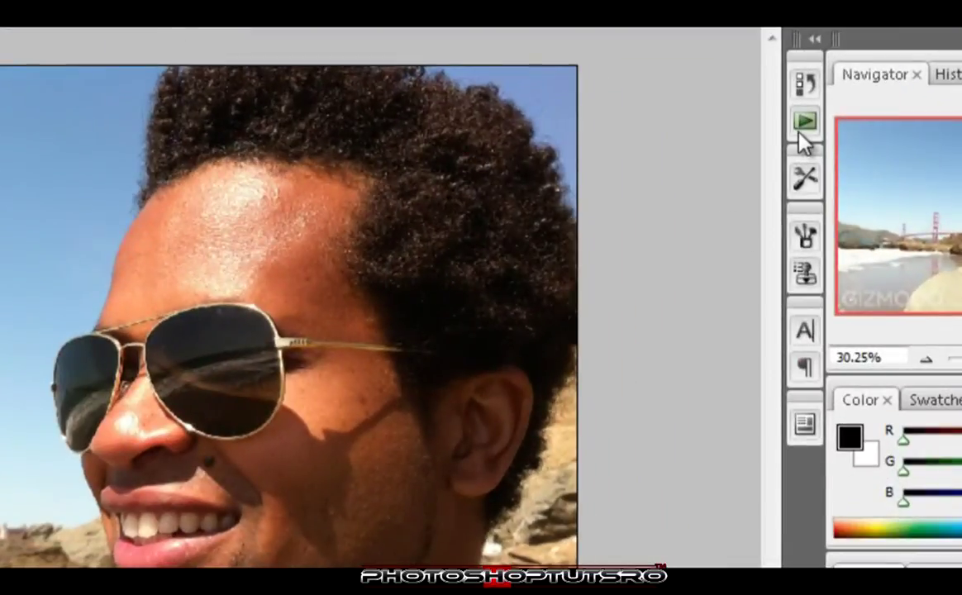
Step: Play the recorded Lomo Effect action from the Actions panel on the original photo
left_click(800, 142)
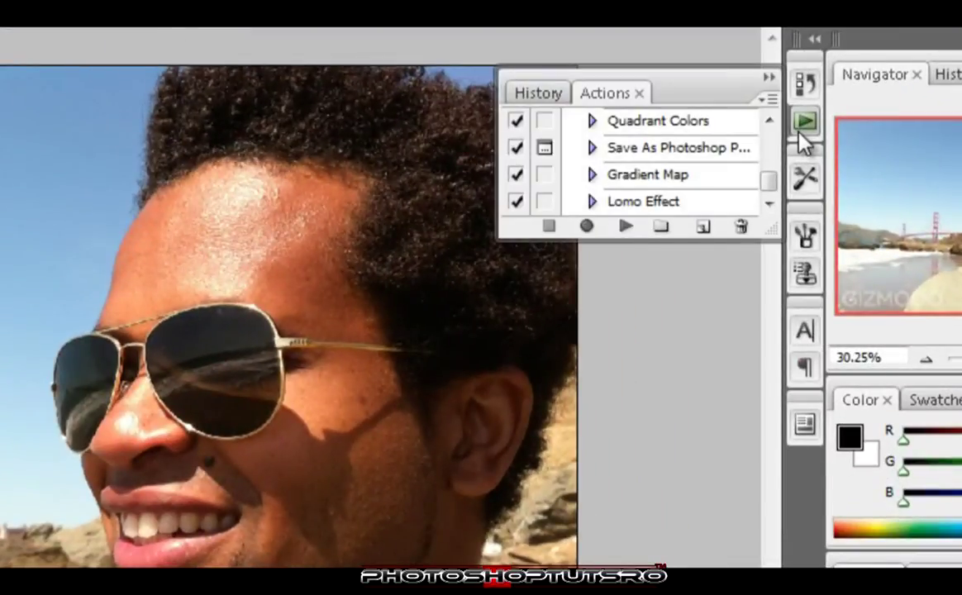
left_click(633, 202)
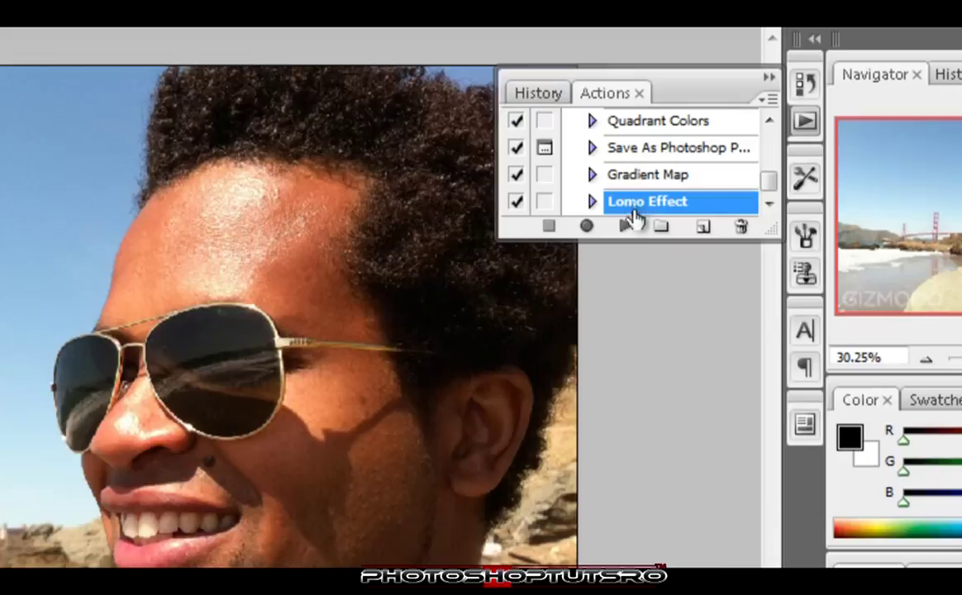
left_click(625, 226)
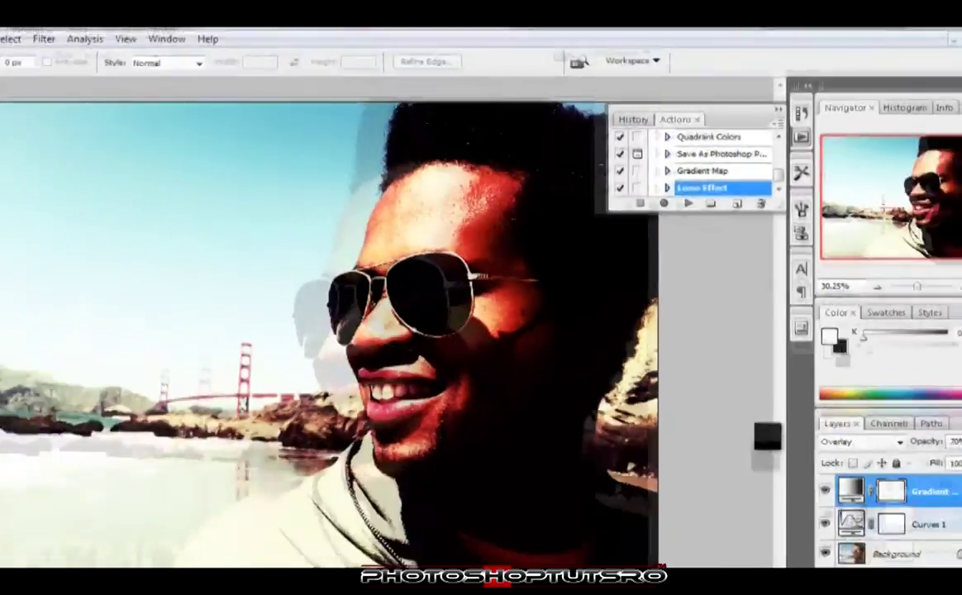